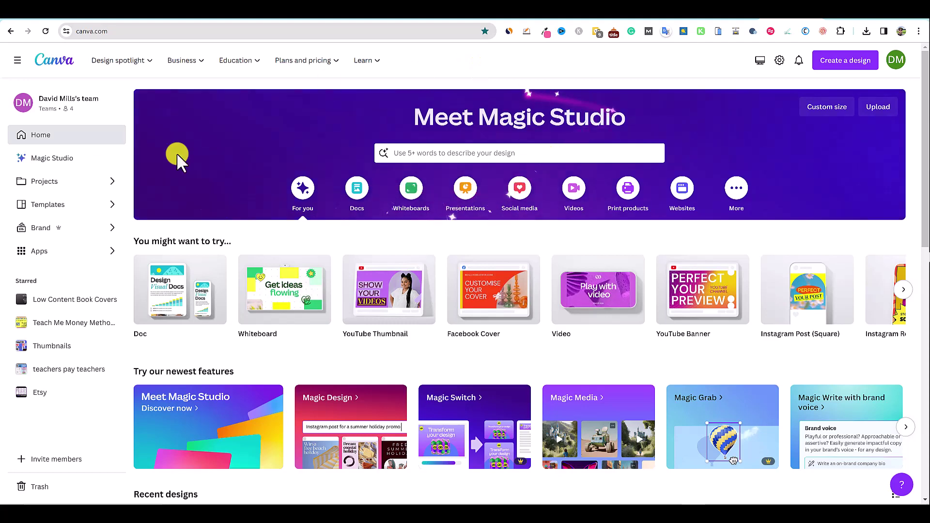
Open Magic Studio and scroll down to the Magic Media Text to Image card
left_click(58, 159)
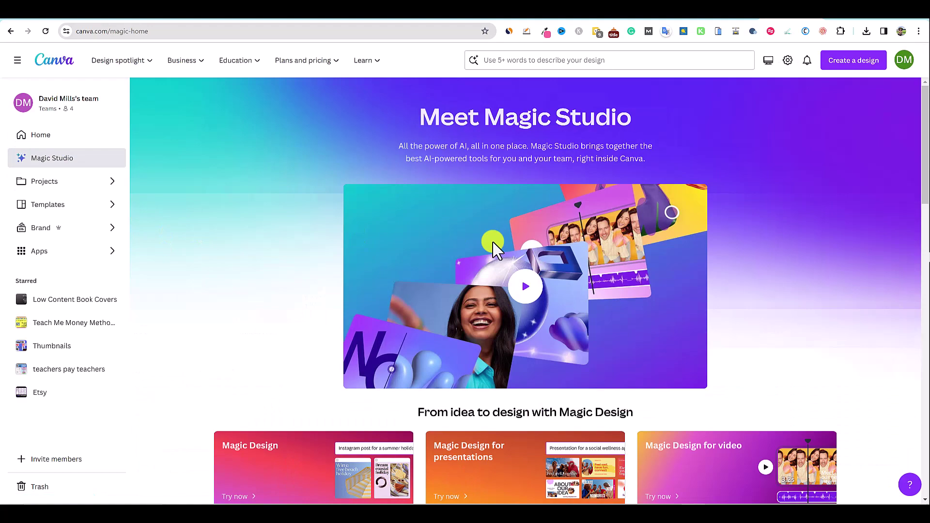
scroll(611, 256, "down", 4)
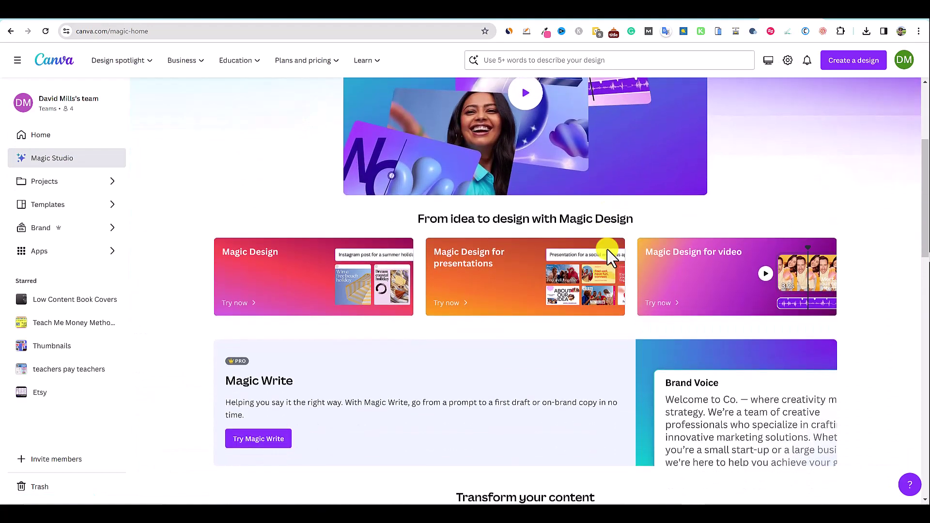
scroll(664, 276, "down", 8)
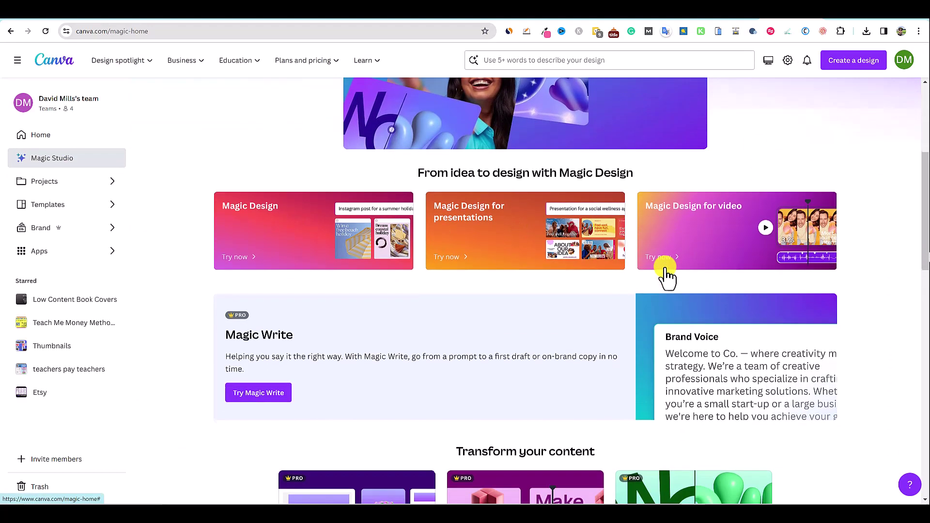
scroll(664, 268, "down", 4)
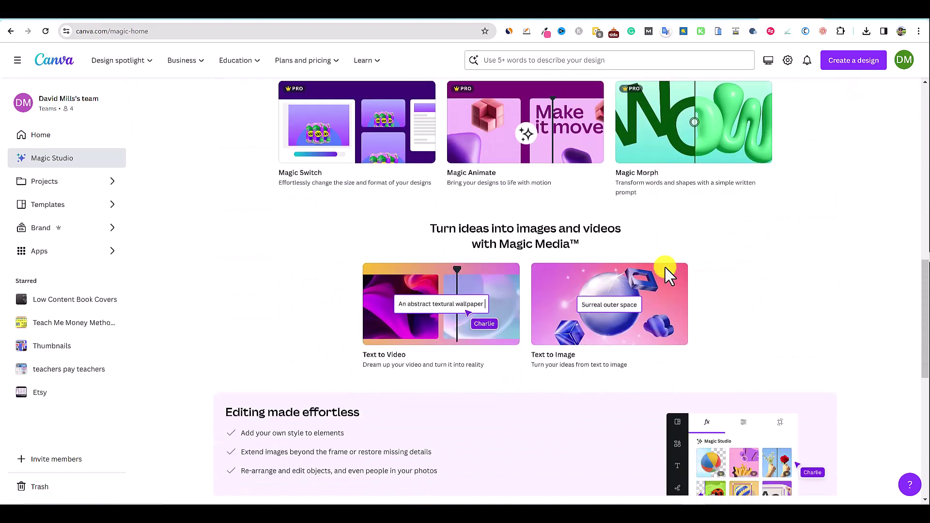
scroll(651, 265, "down", 2)
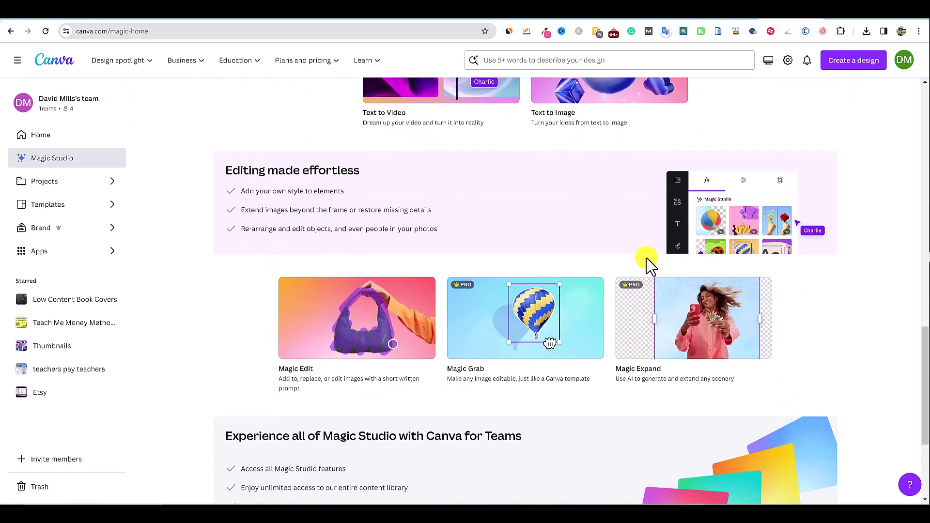
scroll(614, 248, "down", 1)
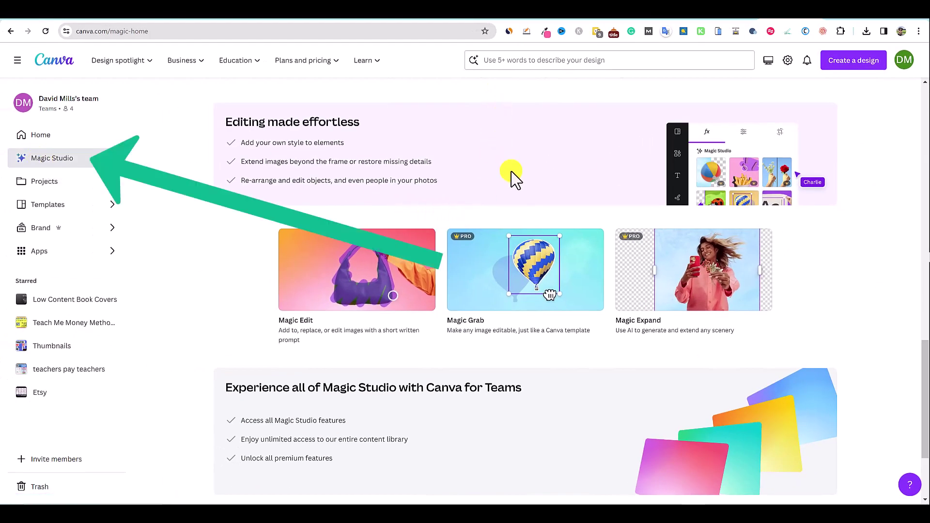
scroll(550, 228, "down", 3)
scroll(550, 228, "up", 2)
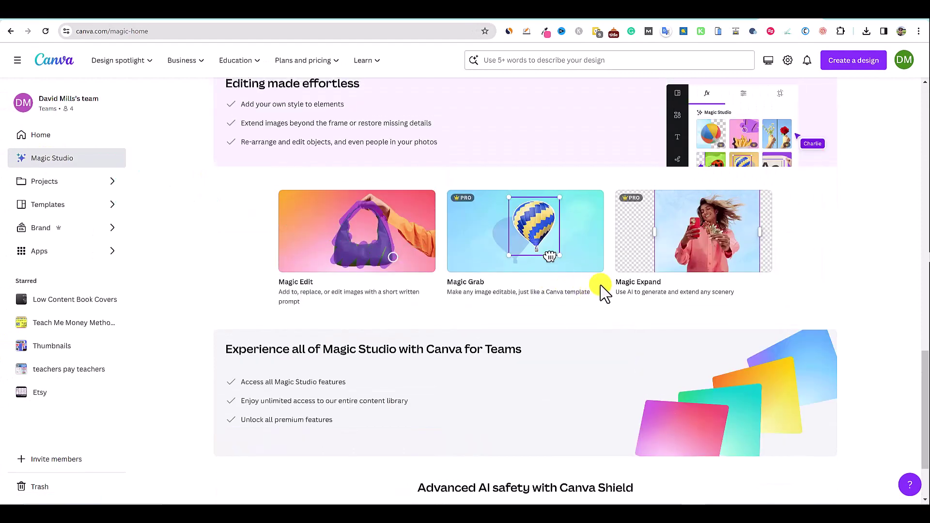
scroll(605, 293, "up", 5)
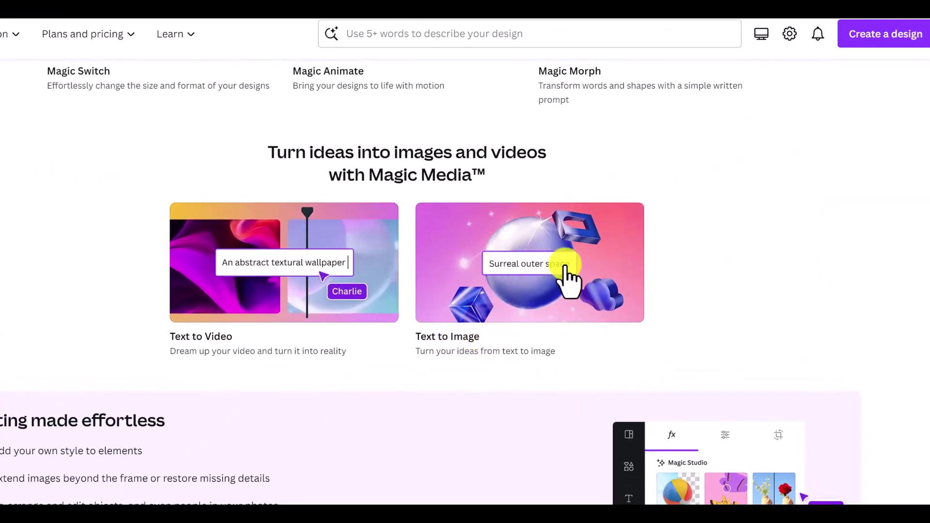
Launch Text to Image via Try it out, opening a blank Instagram Post with Magic Media
left_click(567, 277)
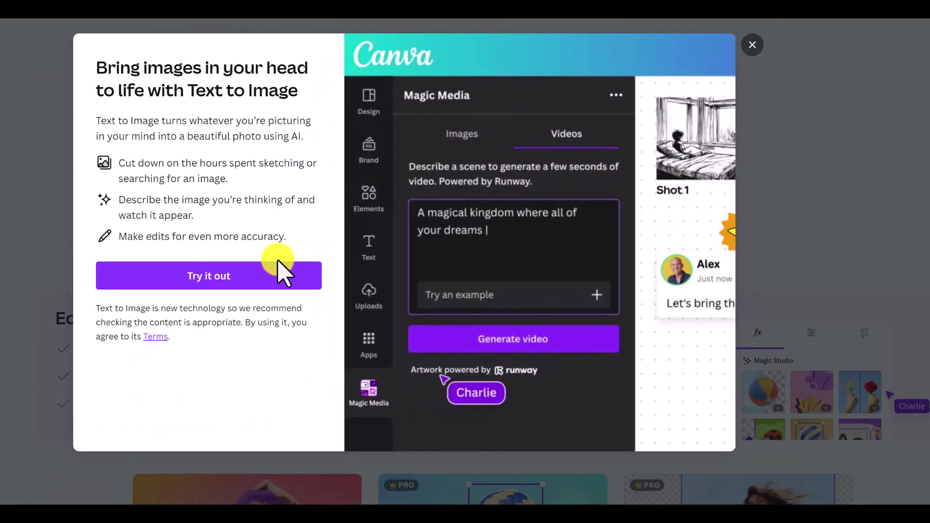
left_click(279, 264)
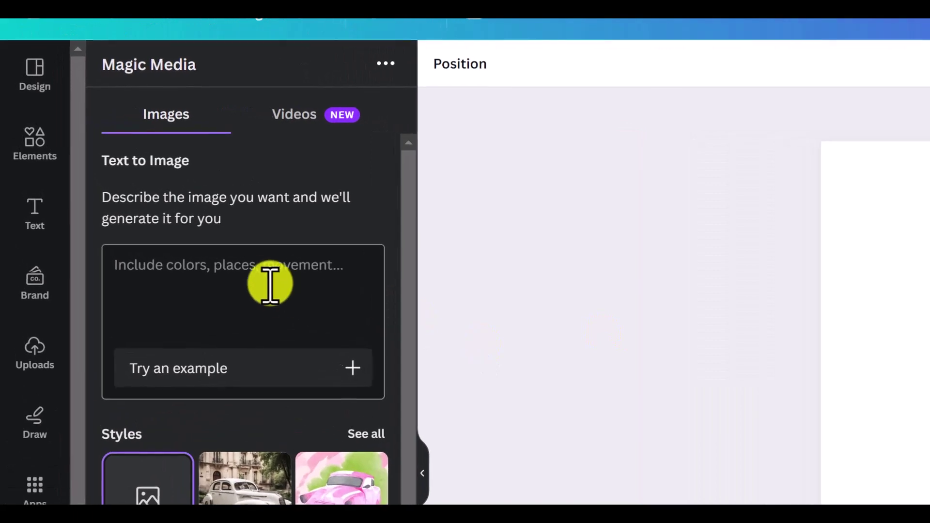
Generate images for the prompt 'skyscrapers on a rainy day'
left_click(162, 198)
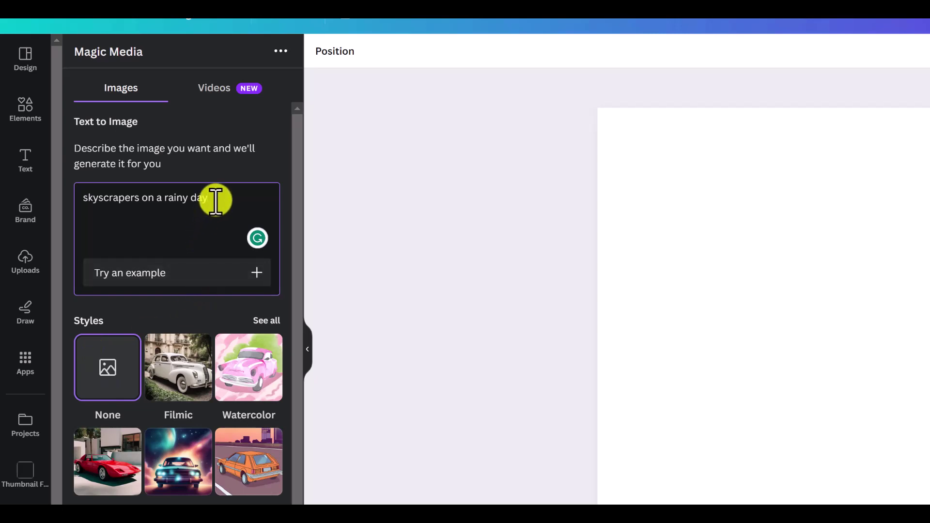
key("Return")
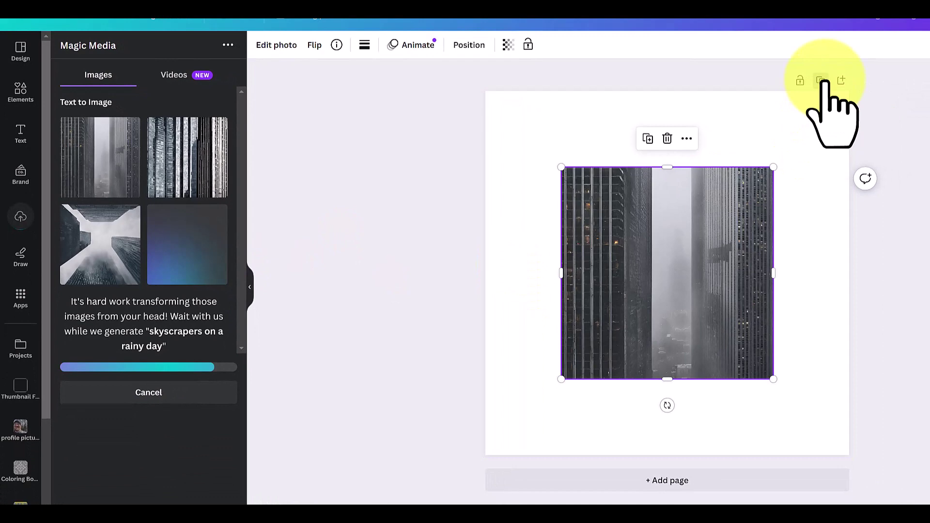
Add two more blank pages to the design
left_click(841, 81)
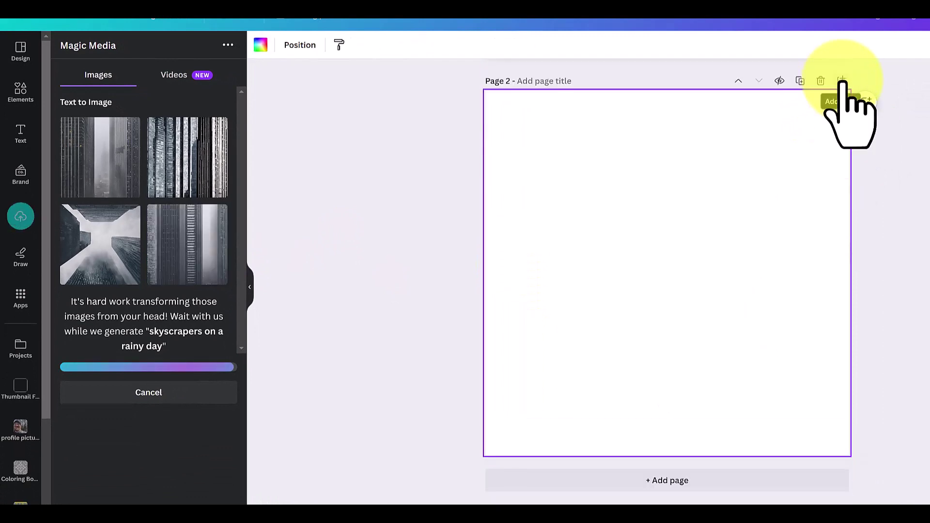
left_click(841, 80)
scroll(724, 250, "up", 4)
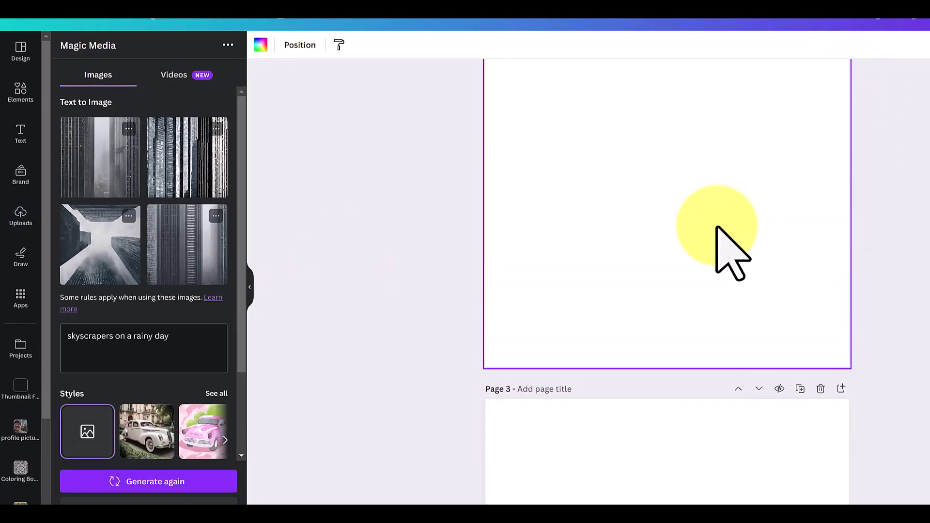
scroll(716, 227, "up", 5)
scroll(716, 227, "down", 4)
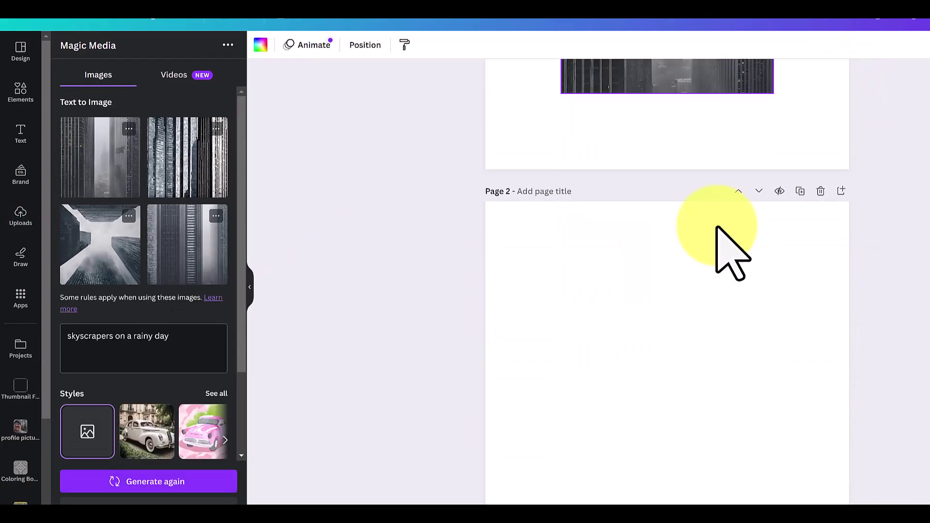
Place the second, third and fourth generated skyscraper images on Pages 2, 3 and 4
left_click(196, 164)
scroll(592, 374, "down", 5)
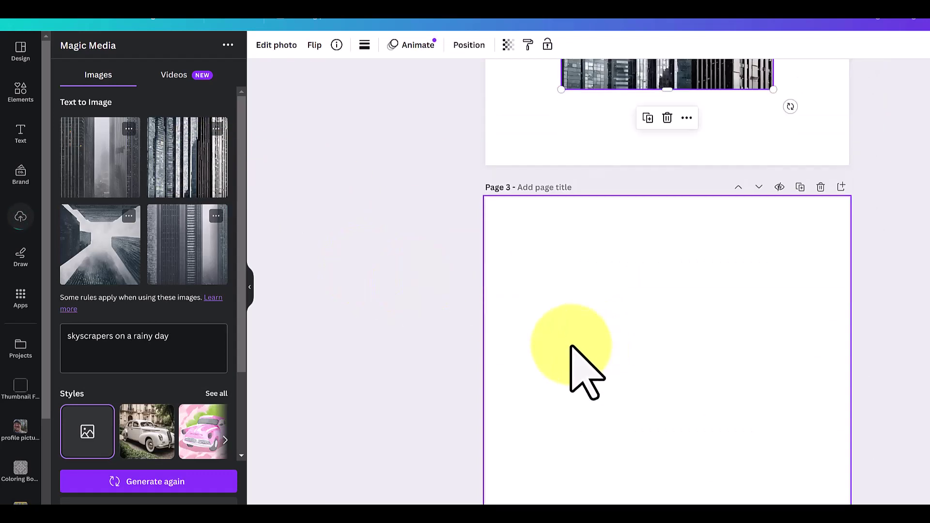
left_click(120, 264)
scroll(575, 321, "down", 5)
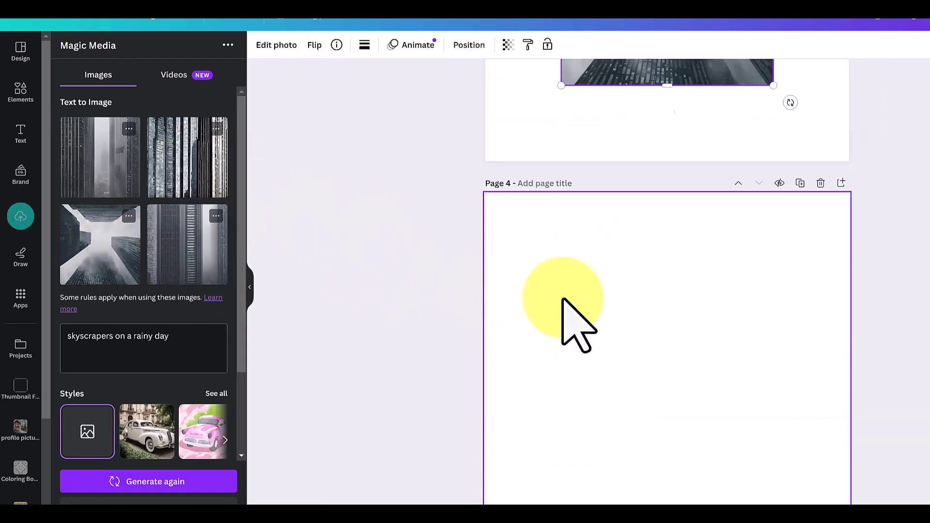
scroll(576, 324, "down", 2)
left_click(214, 242)
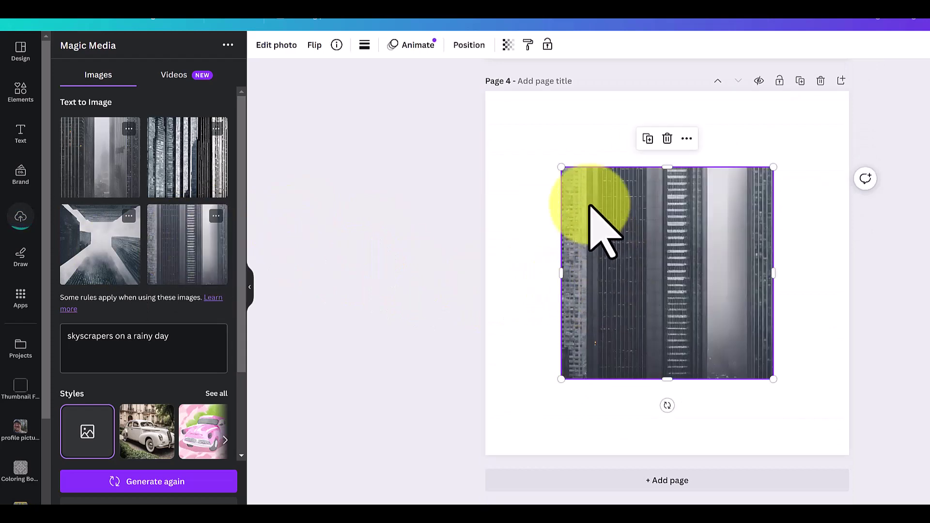
Stretch the Page 4 image by its corners to fill the whole page
left_click_drag(561, 167, 485, 91)
left_click_drag(773, 379, 848, 453)
left_click(816, 301)
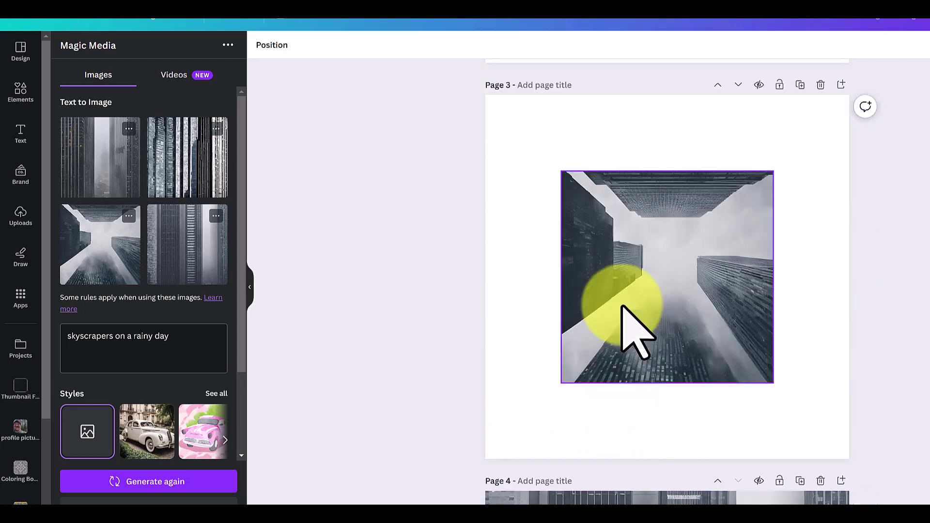
Enlarge the Page 3 skyscraper image to fill its page
scroll(623, 322, "up", 8)
left_click(610, 199)
left_click_drag(561, 173, 494, 92)
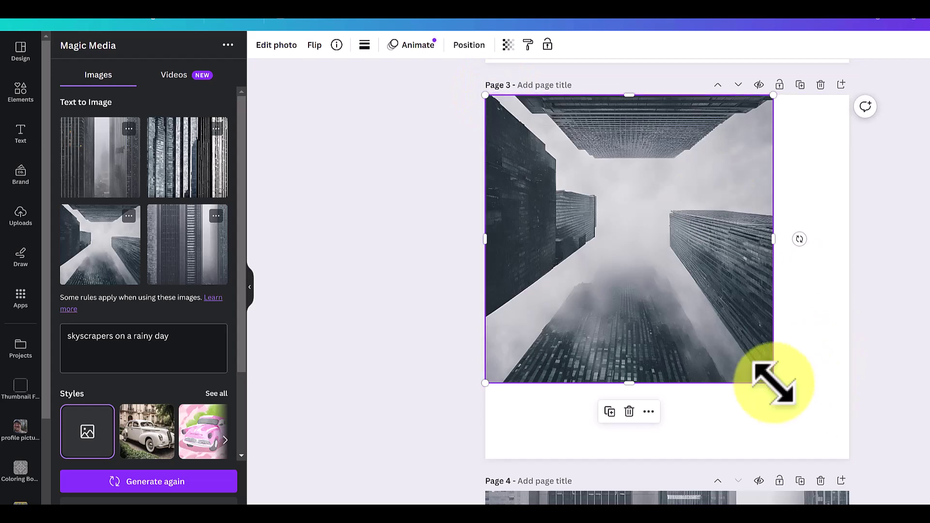
left_click_drag(773, 383, 853, 458)
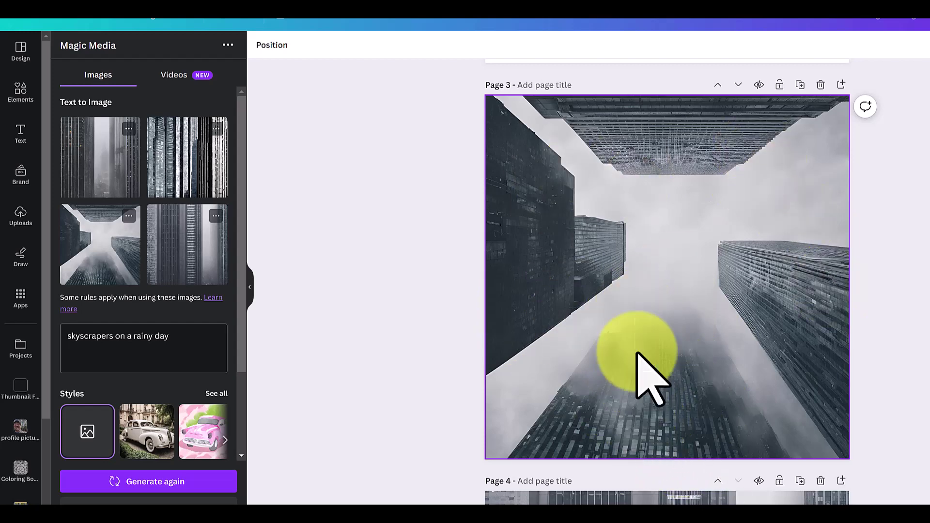
Enlarge the Page 2 skyscraper image to fill its page
scroll(794, 276, "up", 5)
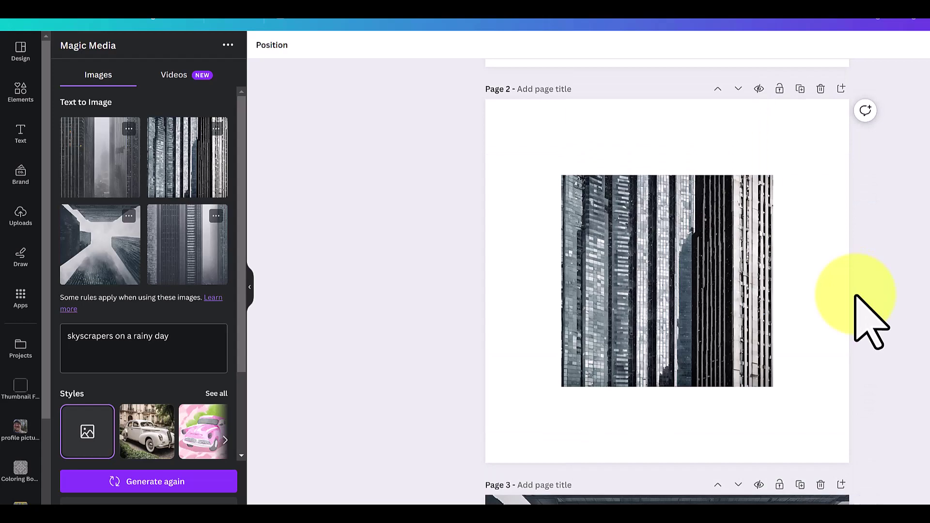
left_click(597, 226)
left_click_drag(560, 175, 486, 100)
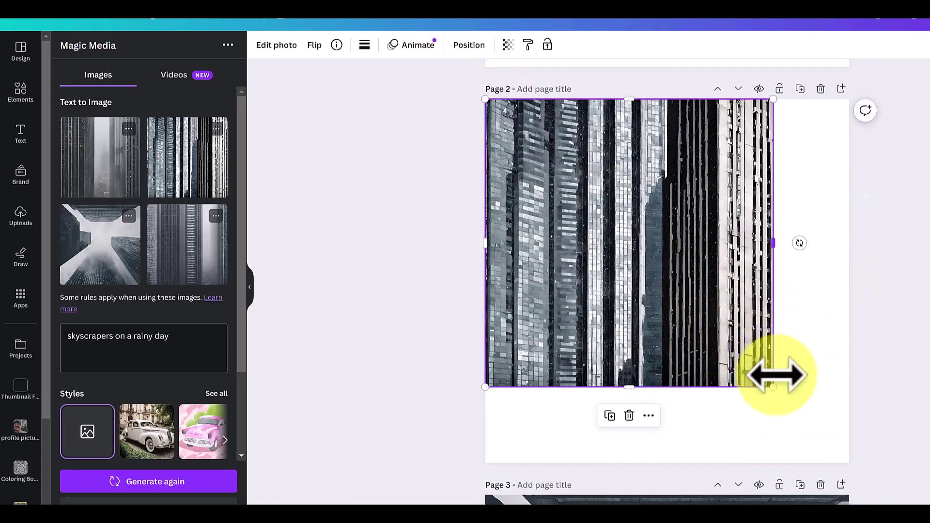
left_click_drag(774, 388, 843, 465)
left_click(913, 394)
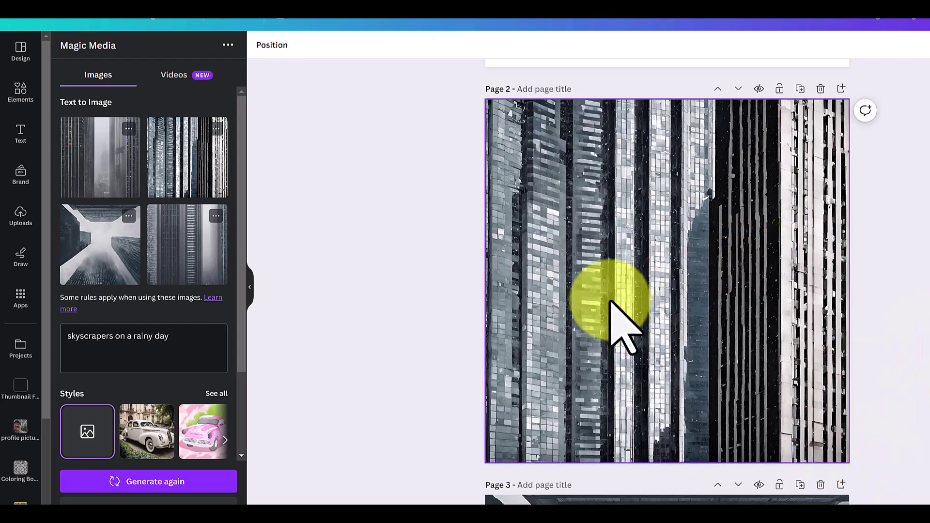
Stretch the foggy skyscraper photo on Page 1 edge to edge
scroll(707, 295, "up", 5)
left_click(697, 272)
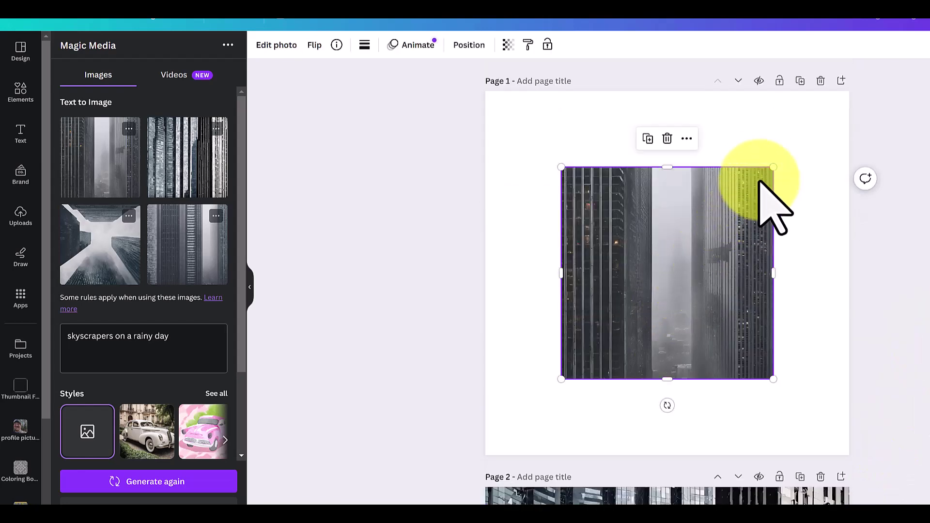
left_click_drag(770, 169, 851, 97)
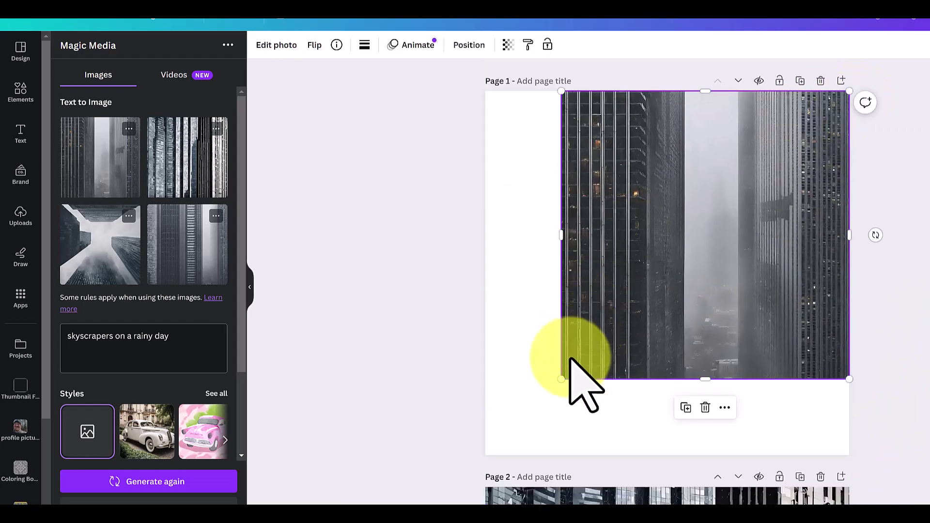
left_click_drag(560, 379, 461, 436)
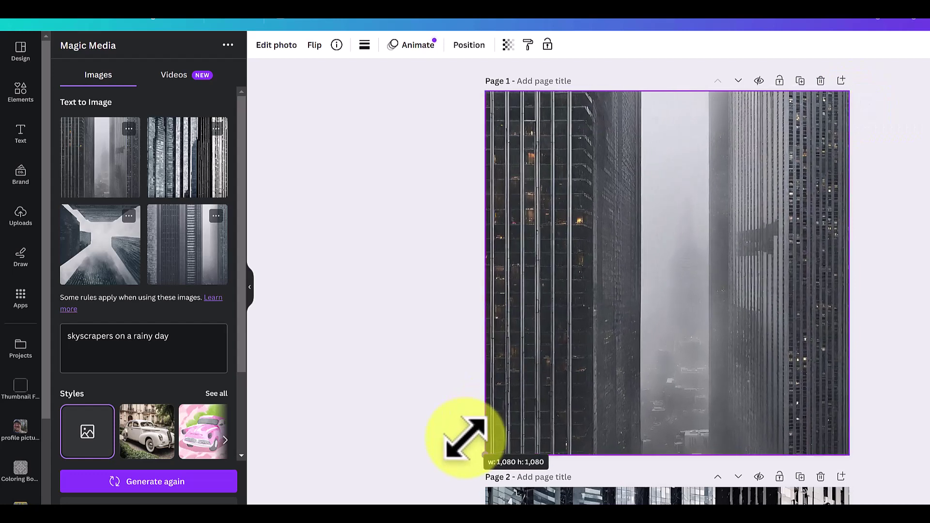
key("Escape")
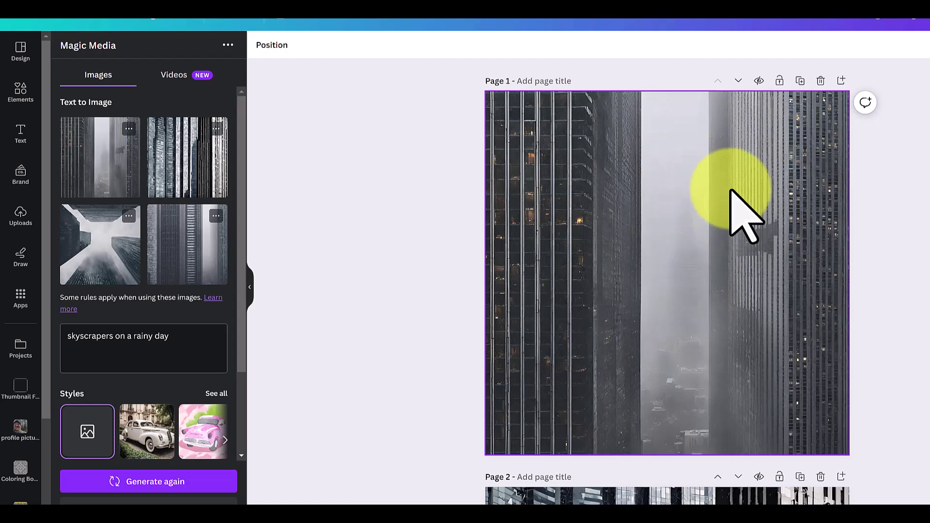
scroll(911, 257, "down", 15)
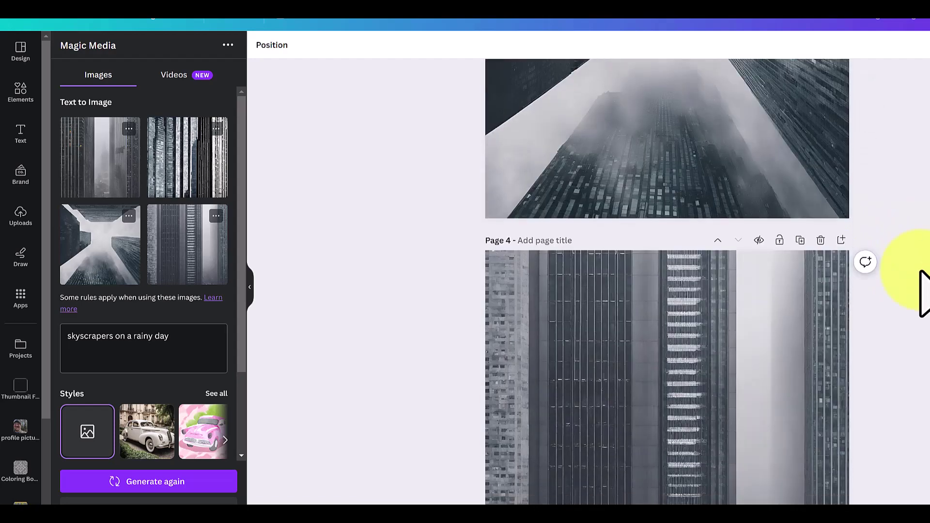
Add a blank Page 5 after Page 4
scroll(922, 272, "down", 3)
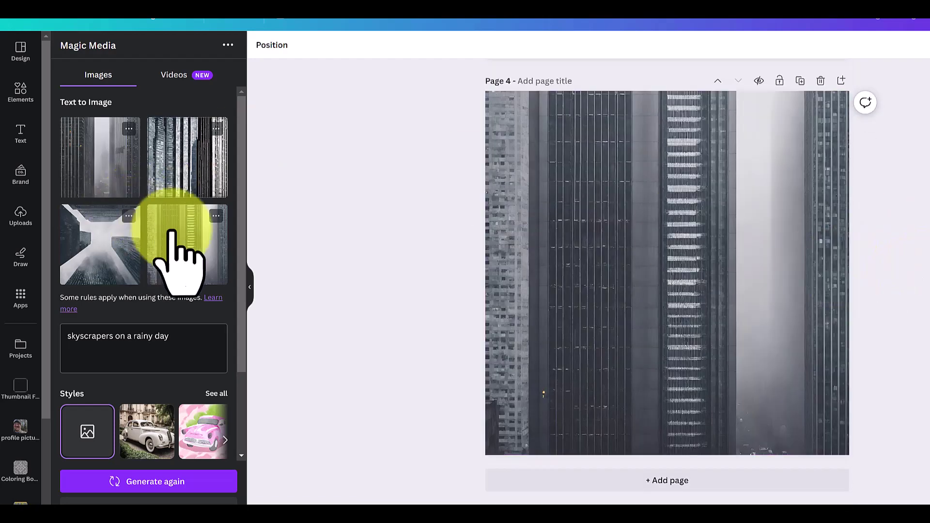
left_click(634, 472)
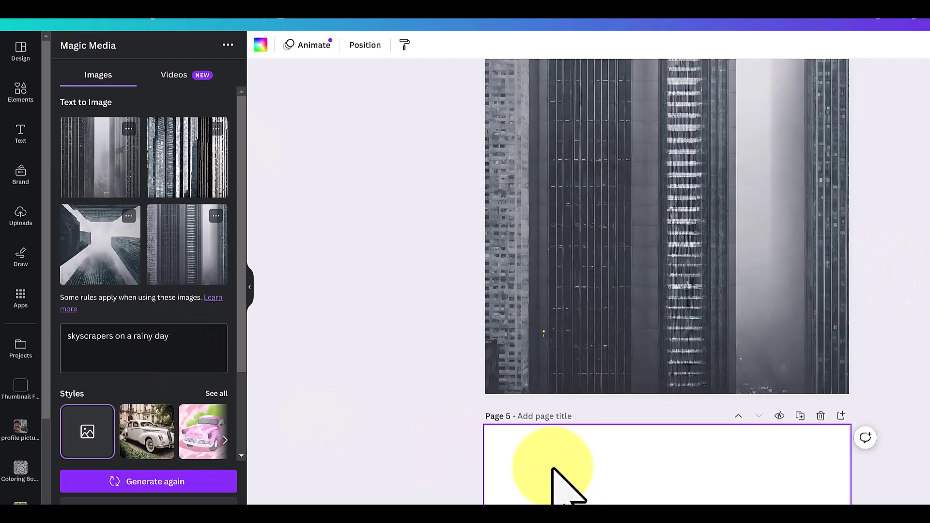
scroll(187, 387, "down", 2)
Choose the space-themed style from the full Styles list for the rainy-day skyscrapers prompt
triple_click(145, 285)
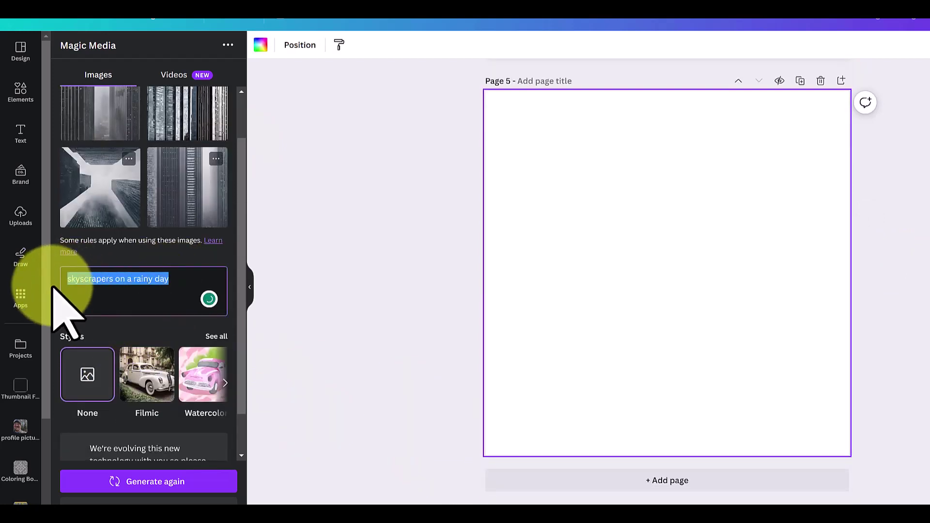
left_click(178, 283)
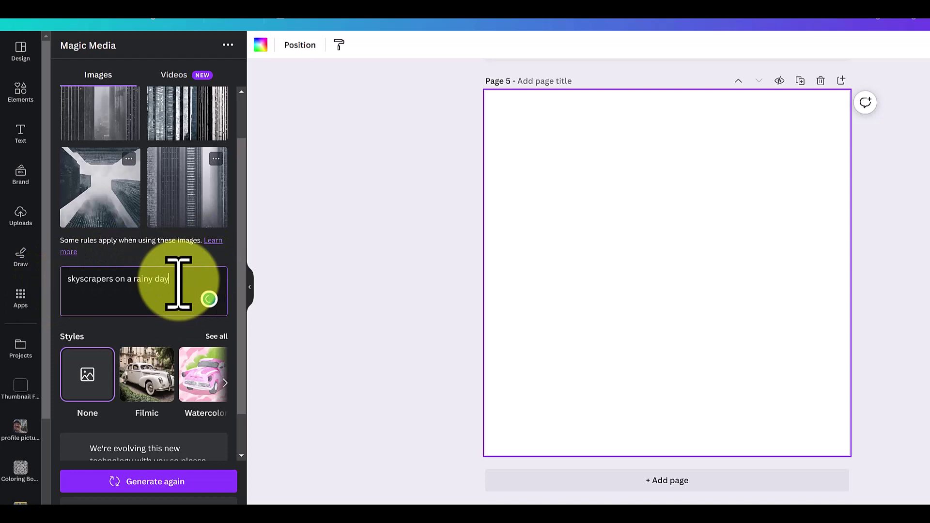
left_click_drag(170, 284, 58, 280)
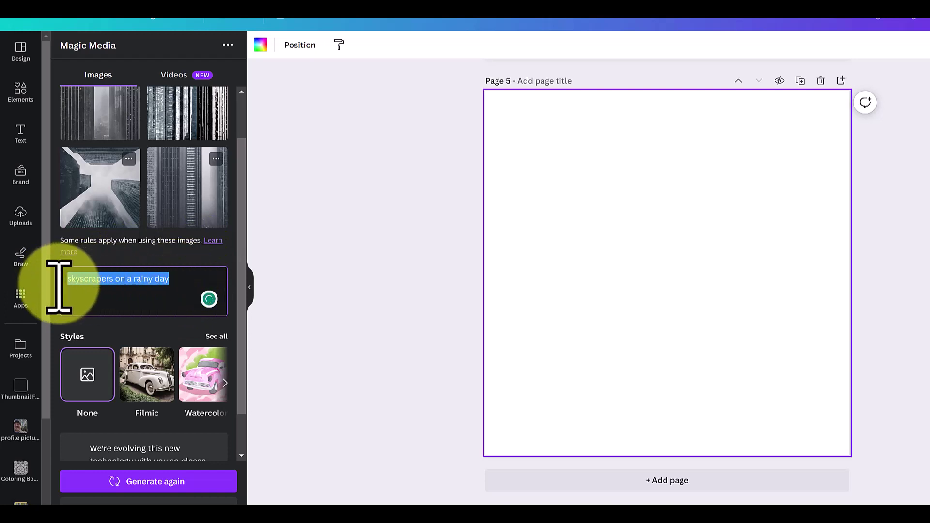
left_click(163, 275)
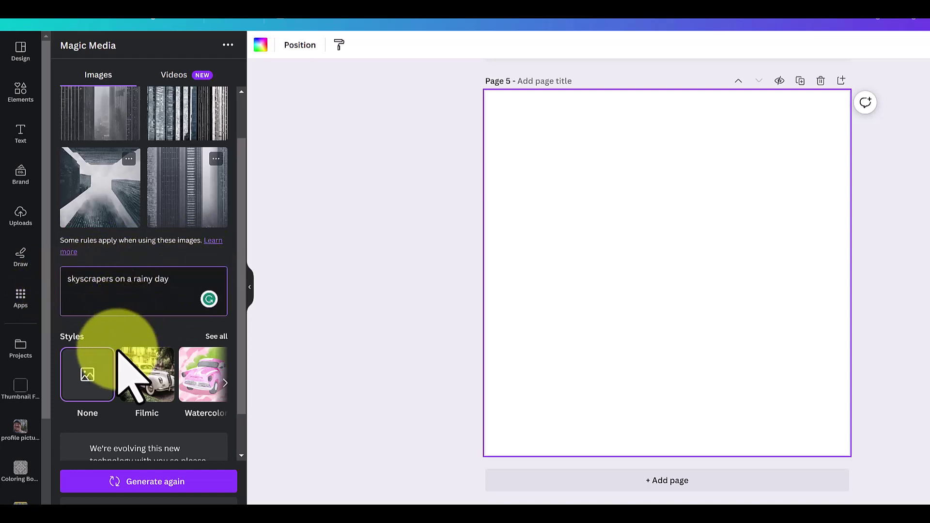
scroll(162, 377, "down", 1)
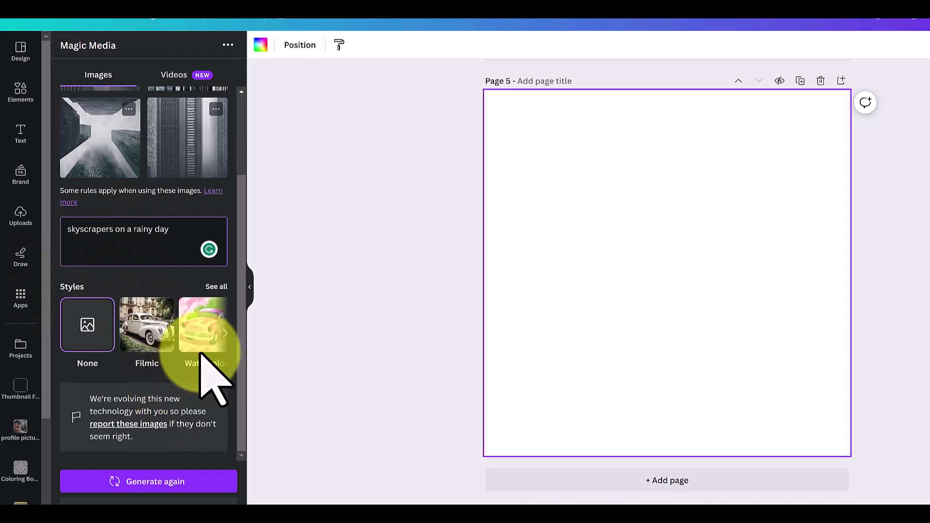
left_click(219, 288)
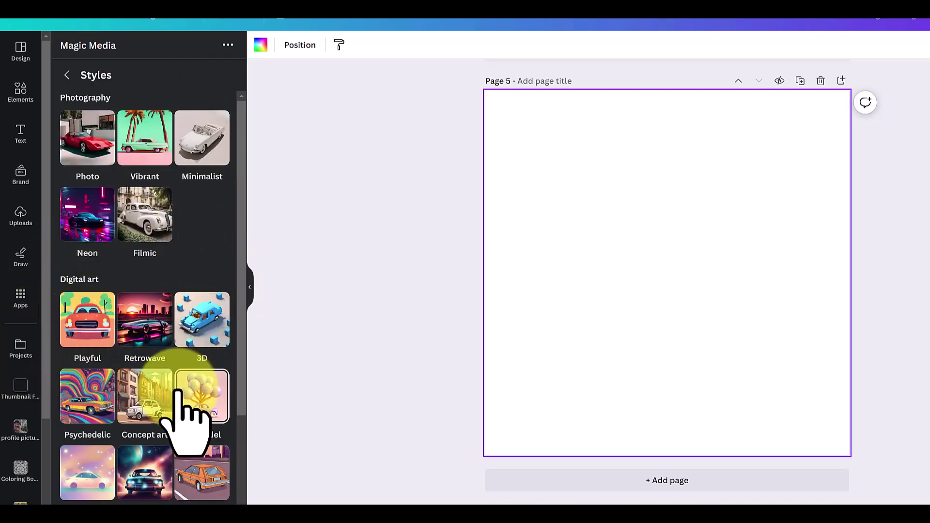
scroll(156, 395, "down", 1)
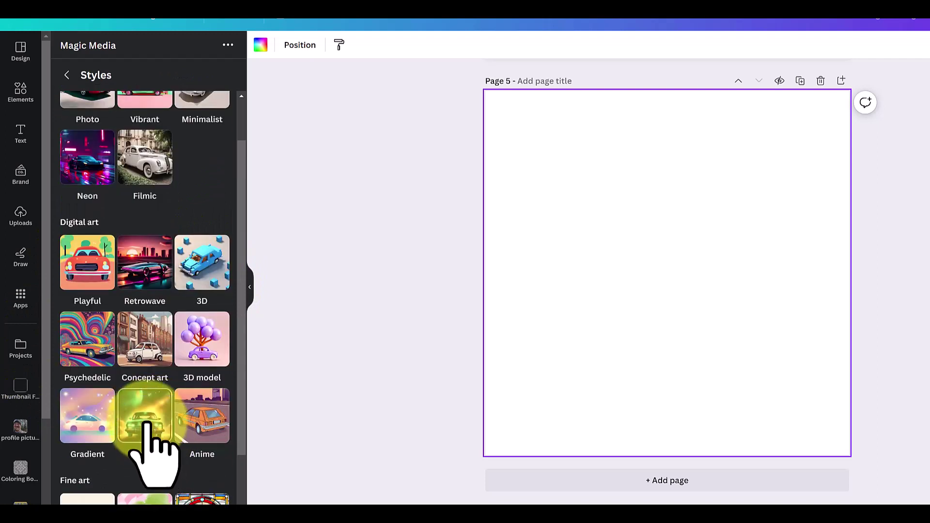
left_click(146, 421)
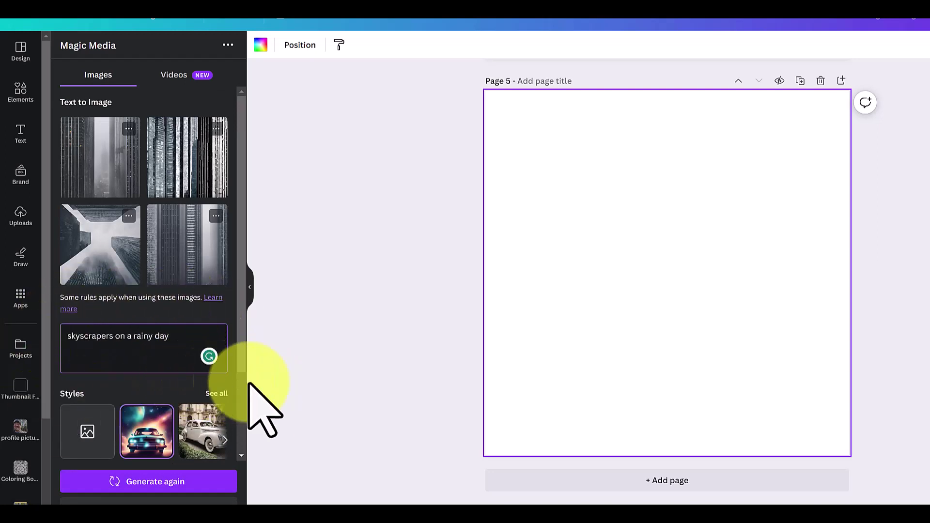
Generate space-style skylines, place one on Page 5, add three pages, and place another on Page 8
key("Return")
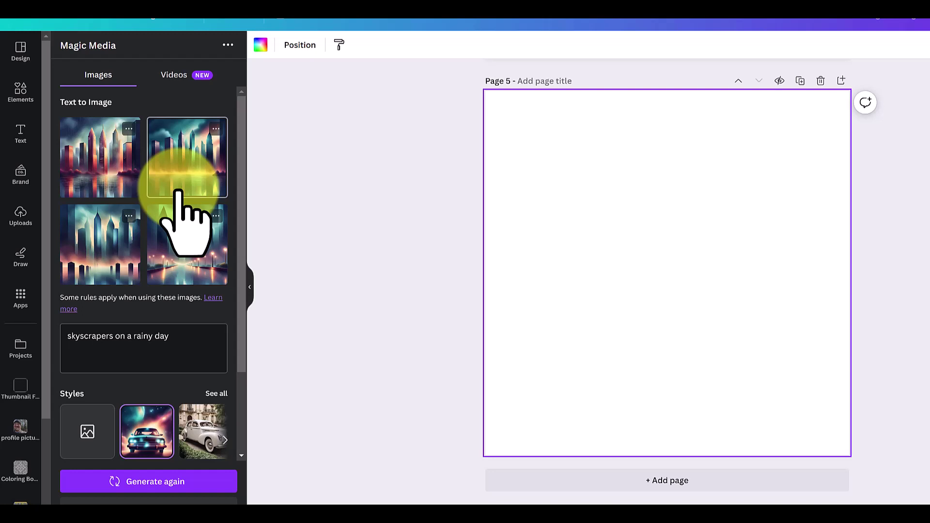
left_click(127, 172)
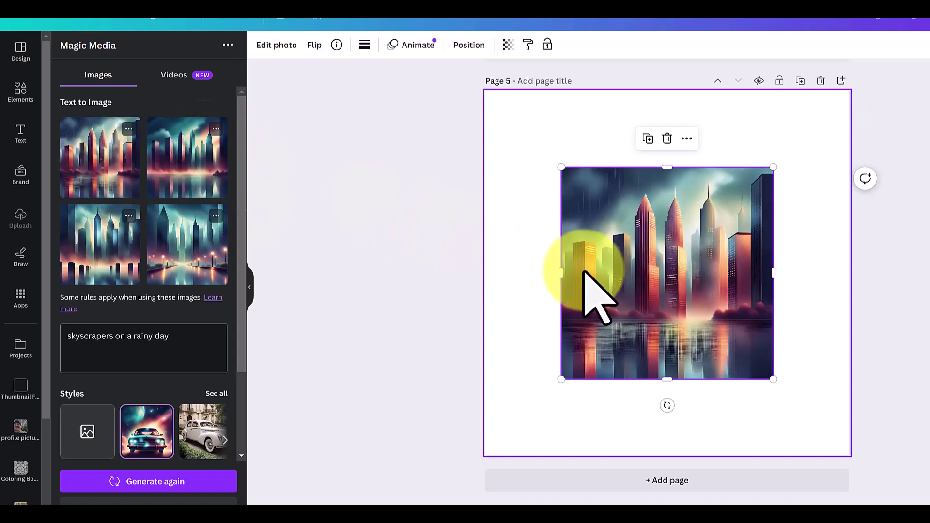
left_click(842, 80)
left_click(841, 80)
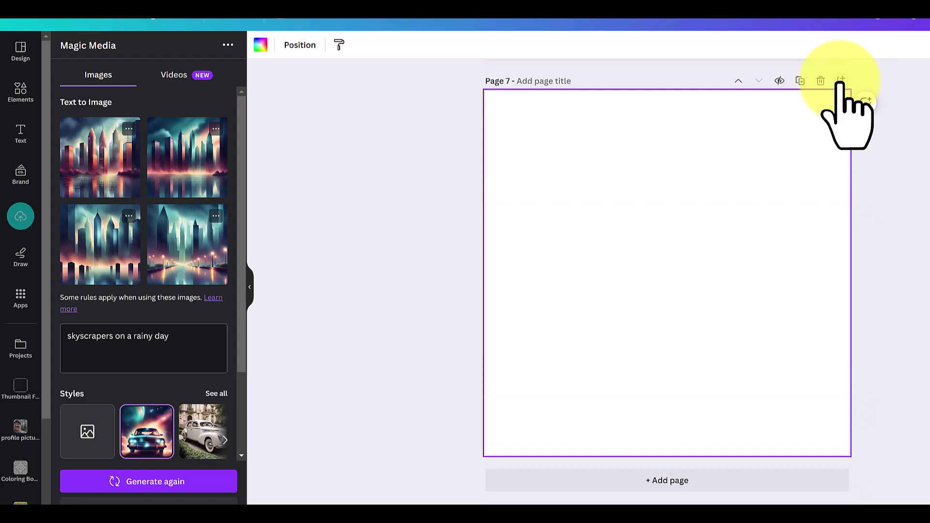
left_click(841, 80)
left_click(162, 162)
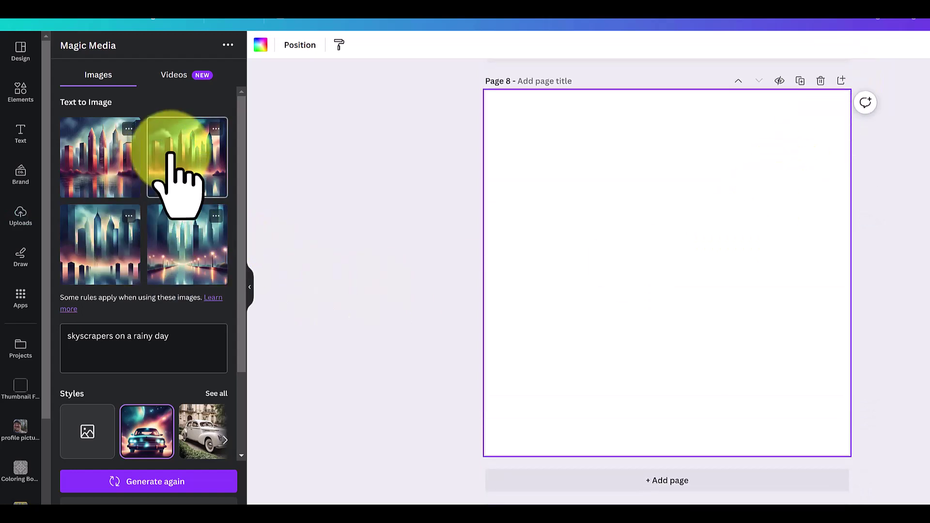
scroll(480, 243, "up", 6)
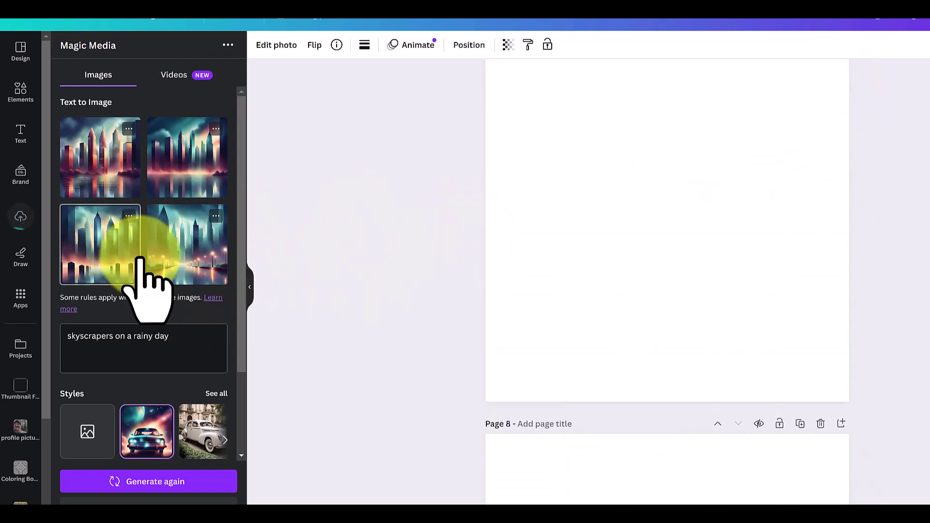
Place the third skyline image on Page 7 and the street-lamp skyline on Page 6
left_click(136, 262)
scroll(387, 290, "up", 8)
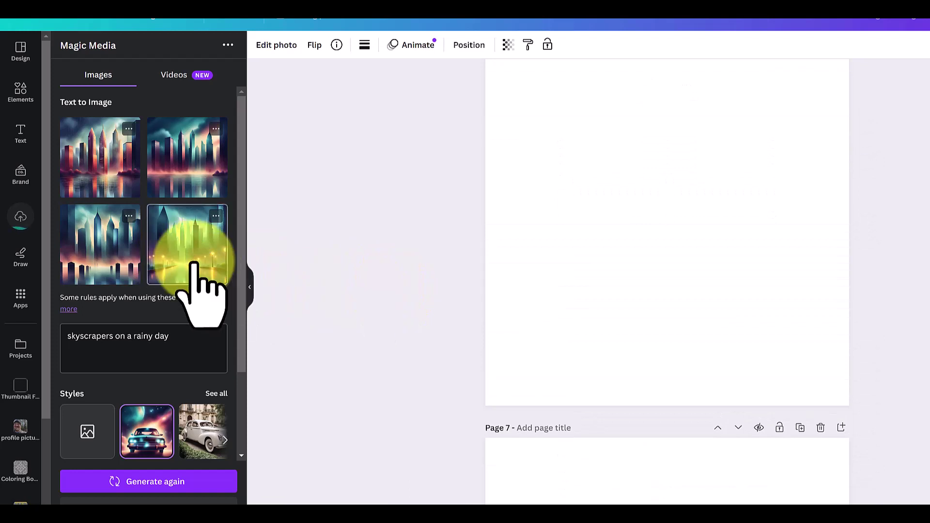
left_click(194, 266)
Stretch the Page 6 image to fill its page
scroll(581, 291, "up", 2)
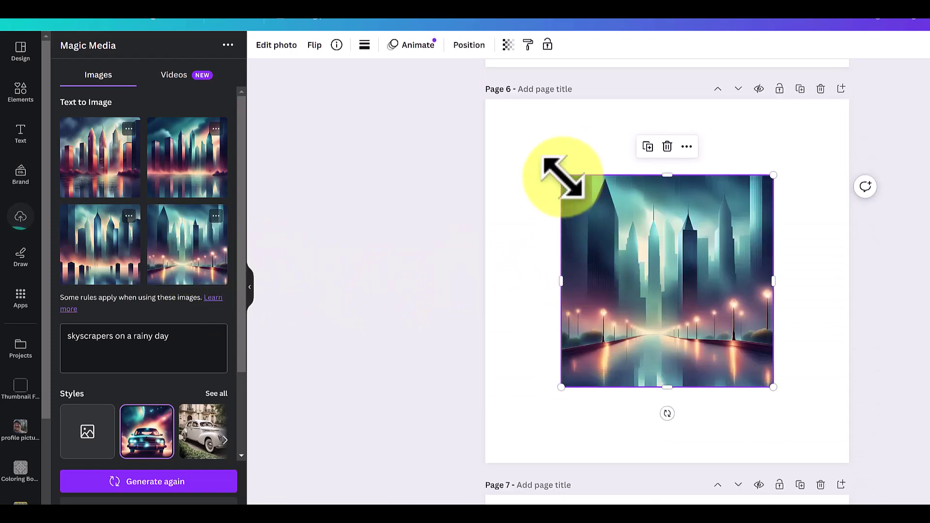
left_click_drag(562, 176, 485, 99)
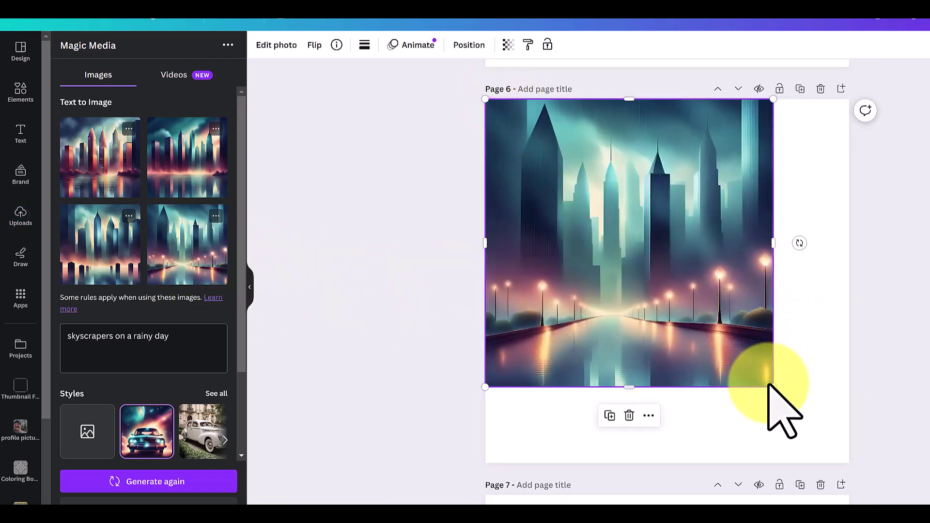
left_click_drag(774, 387, 849, 463)
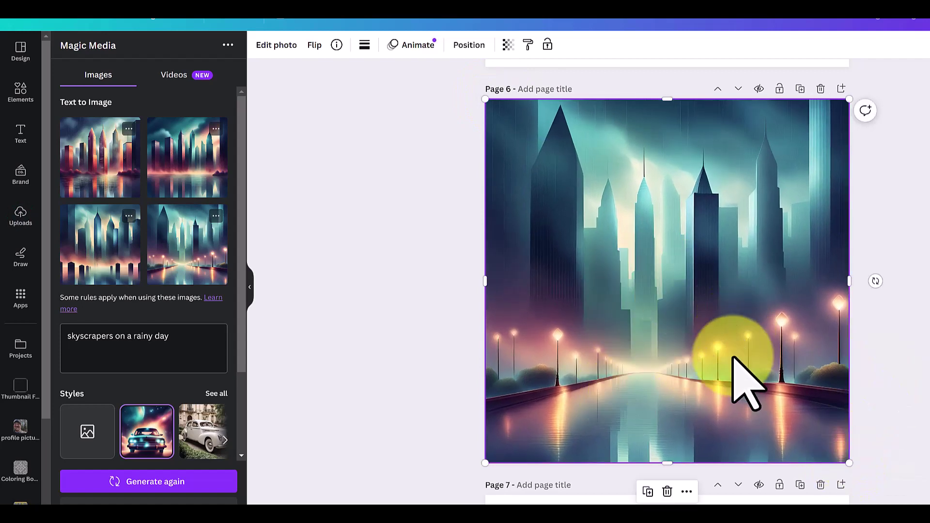
Stretch the Page 5 skyline image to fill its page
scroll(655, 339, "up", 8)
left_click(661, 322)
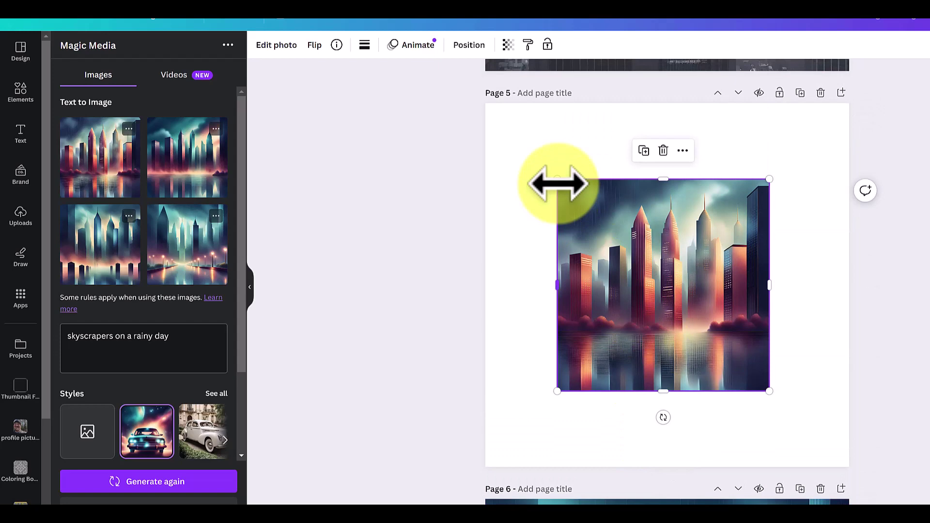
left_click_drag(557, 180, 478, 98)
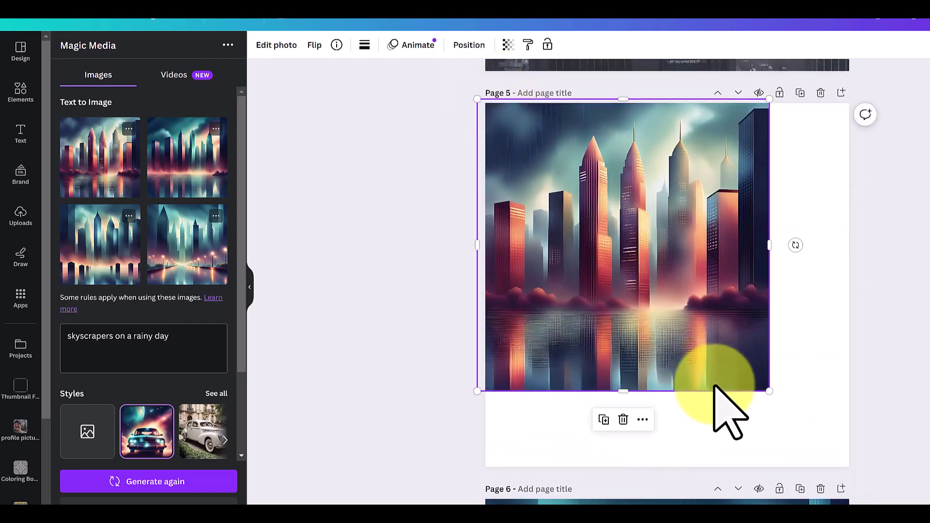
left_click_drag(769, 391, 856, 467)
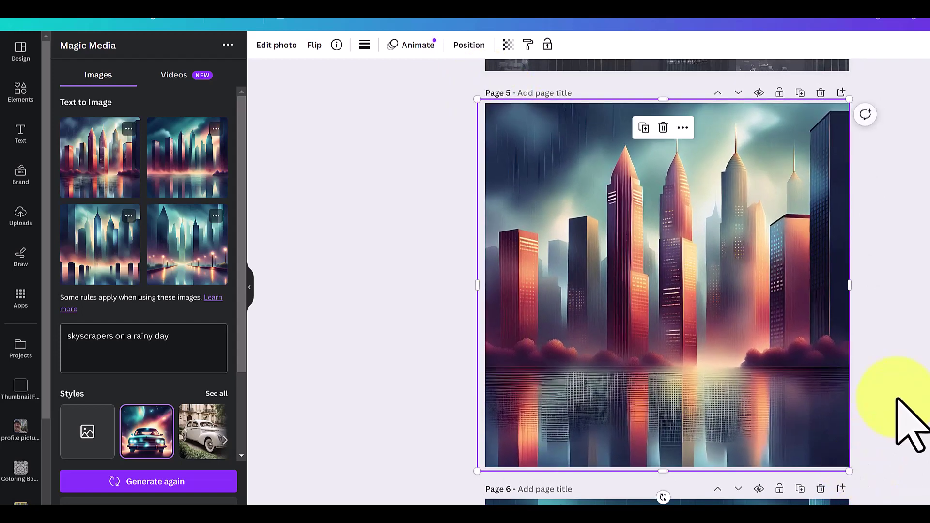
left_click(897, 400)
Enlarge the Page 7 skyscraper image to fill the page
scroll(907, 363, "up", 7)
scroll(901, 354, "down", 8)
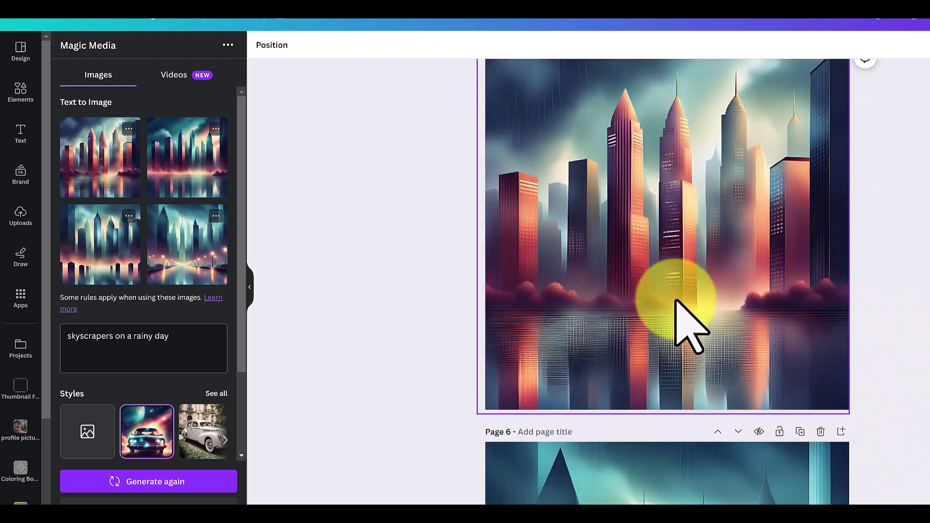
scroll(916, 402, "up", 15)
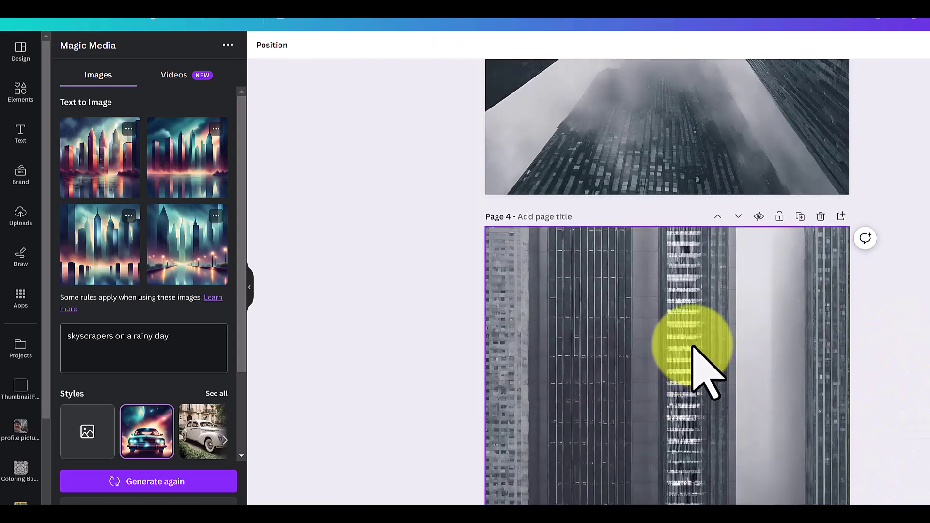
scroll(693, 396, "down", 2)
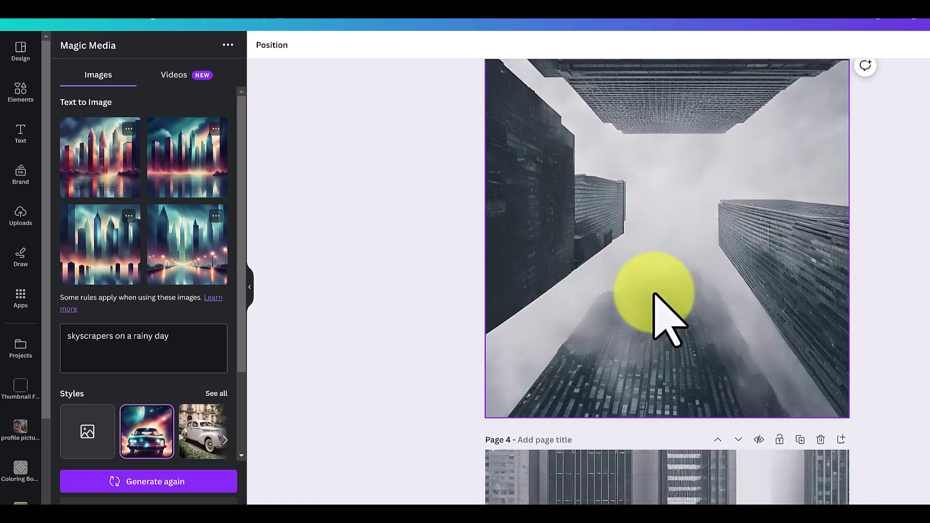
scroll(755, 383, "down", 12)
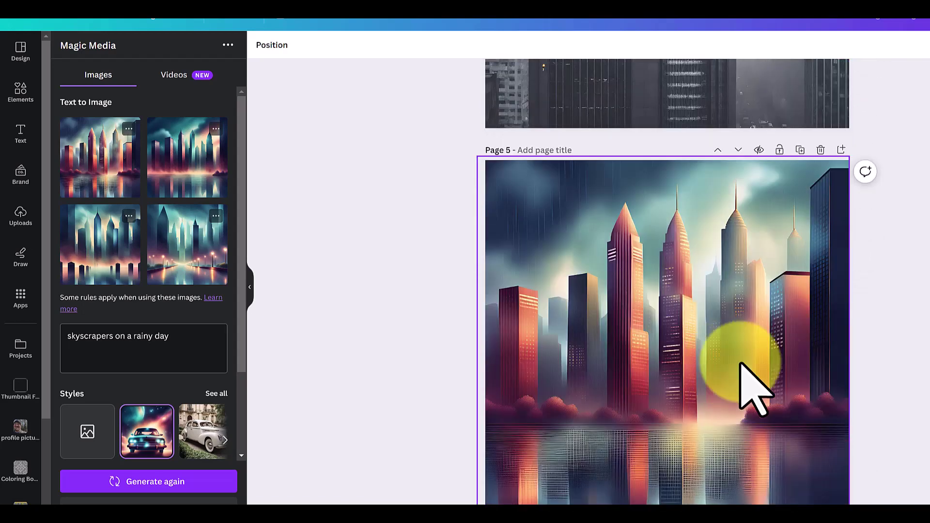
scroll(707, 378, "down", 1)
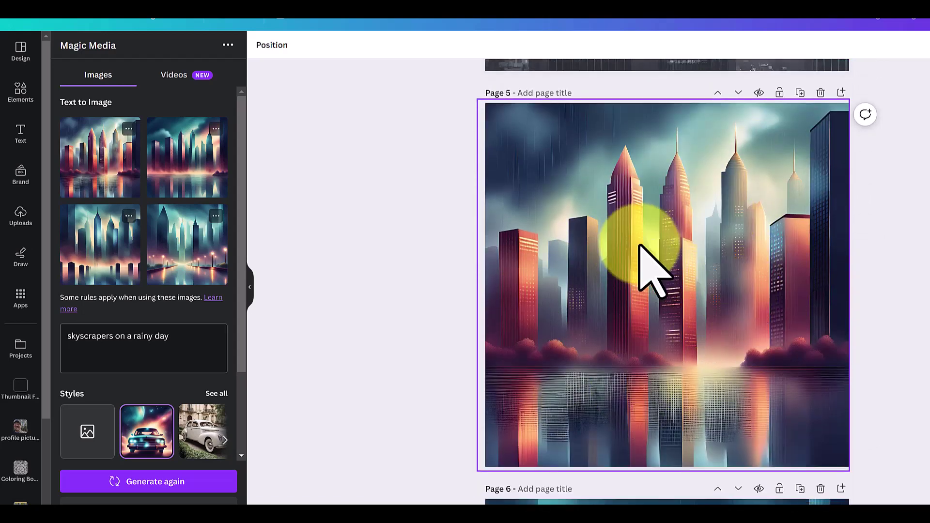
scroll(871, 291, "down", 13)
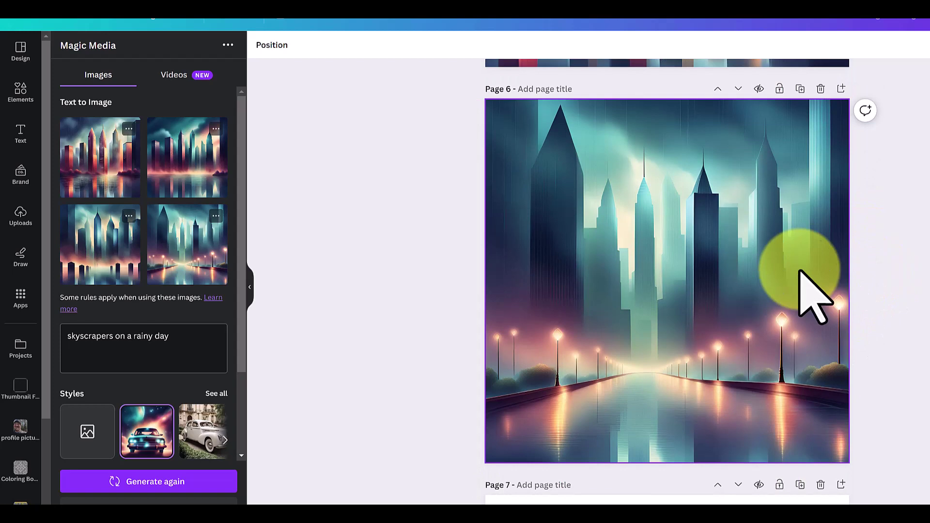
scroll(668, 291, "down", 2)
left_click(566, 125)
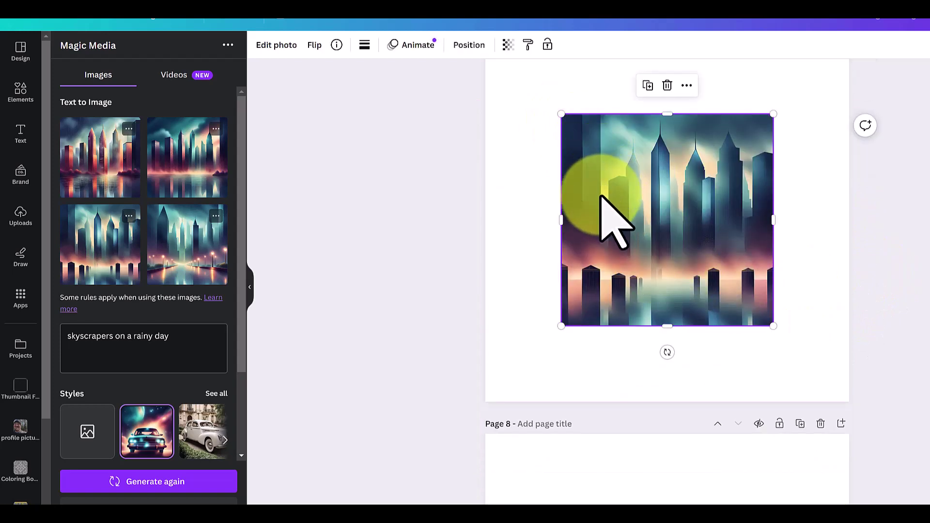
scroll(586, 194, "up", 2)
left_click_drag(562, 229, 487, 155)
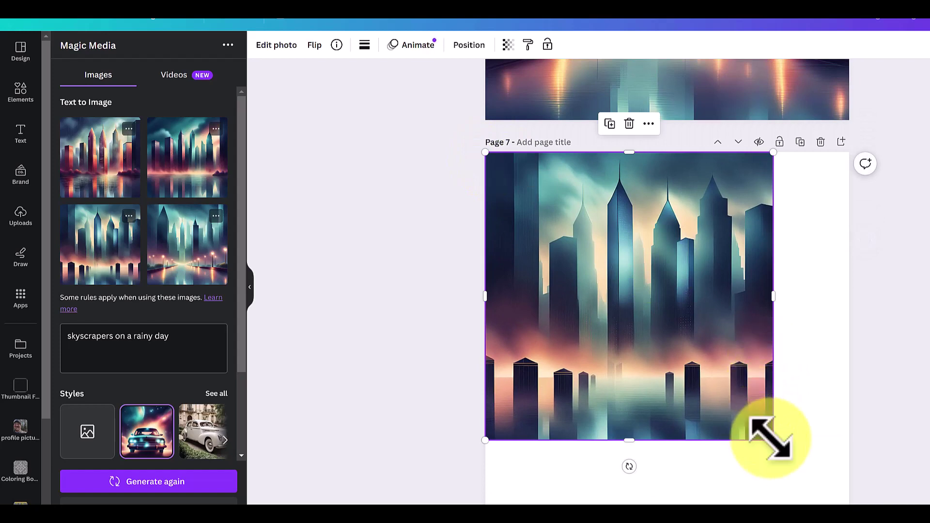
left_click_drag(771, 439, 847, 491)
Stretch the Page 8 misty skyline image edge to edge
scroll(872, 461, "down", 2)
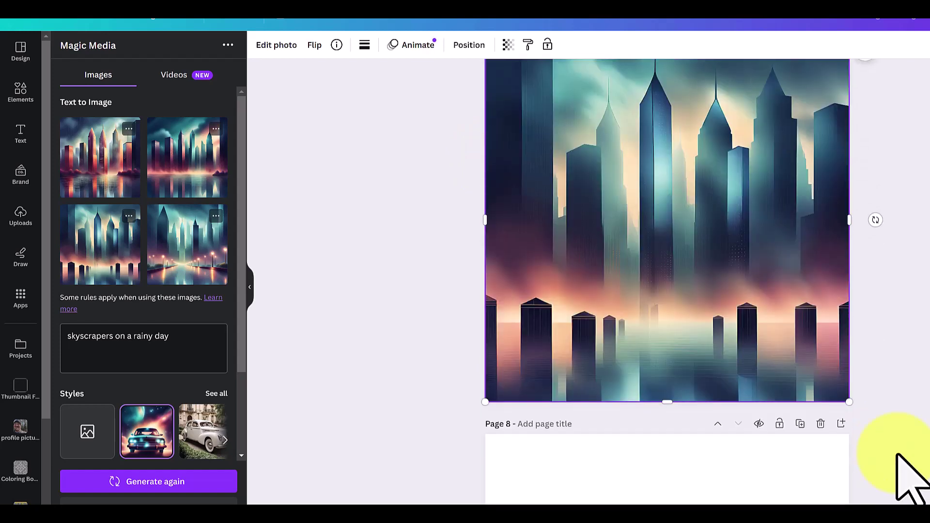
scroll(848, 411, "up", 1)
scroll(796, 394, "down", 5)
left_click(717, 332)
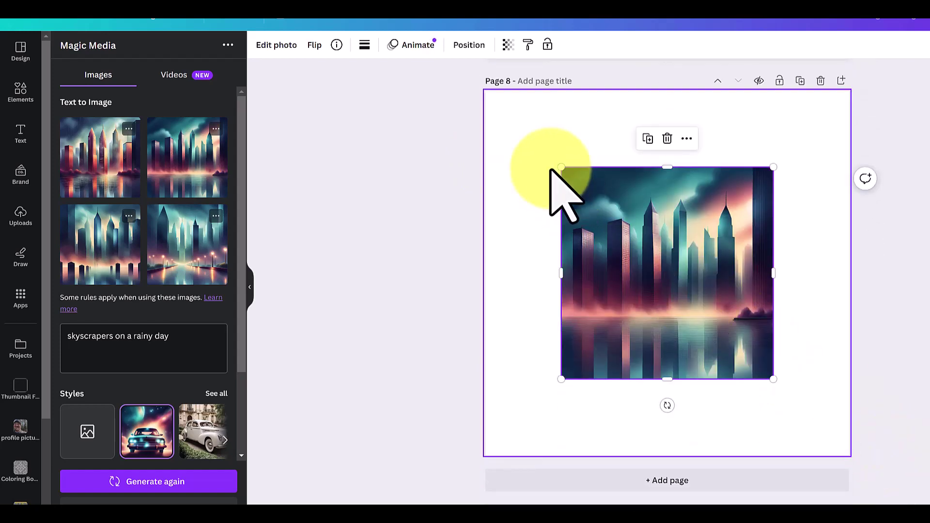
left_click_drag(555, 158, 484, 92)
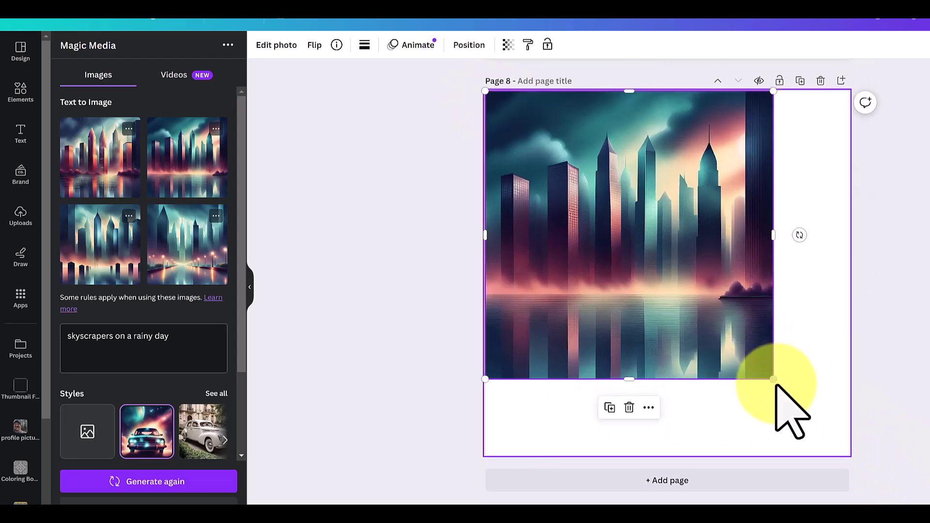
left_click_drag(773, 379, 848, 454)
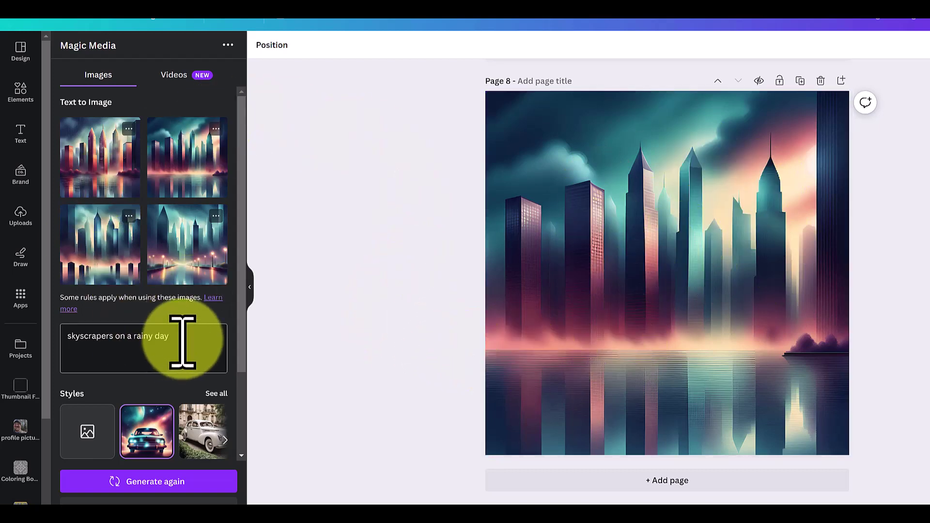
Replace the prompt with an adult male lion on a windy hill and choose the Anime style
left_click_drag(183, 336, 63, 341)
left_click_drag(184, 338, 63, 338)
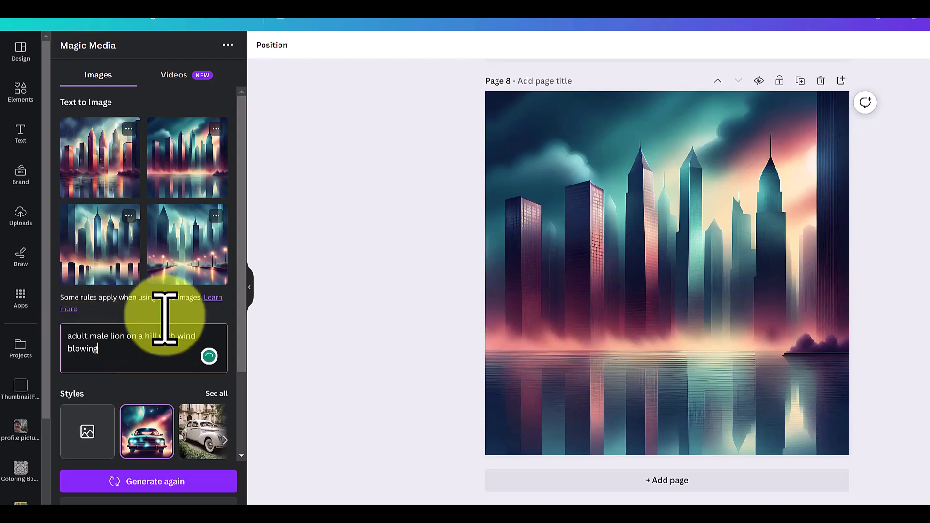
scroll(158, 393, "down", 2)
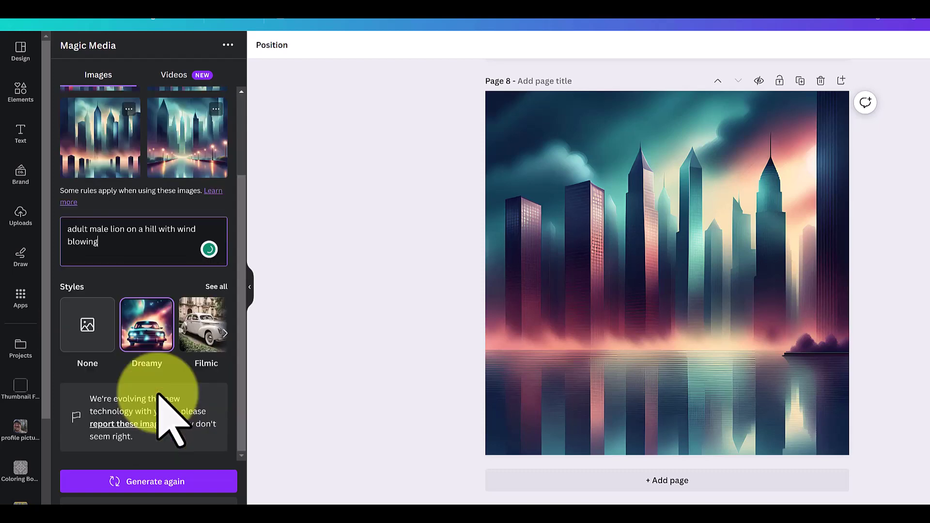
left_click(217, 287)
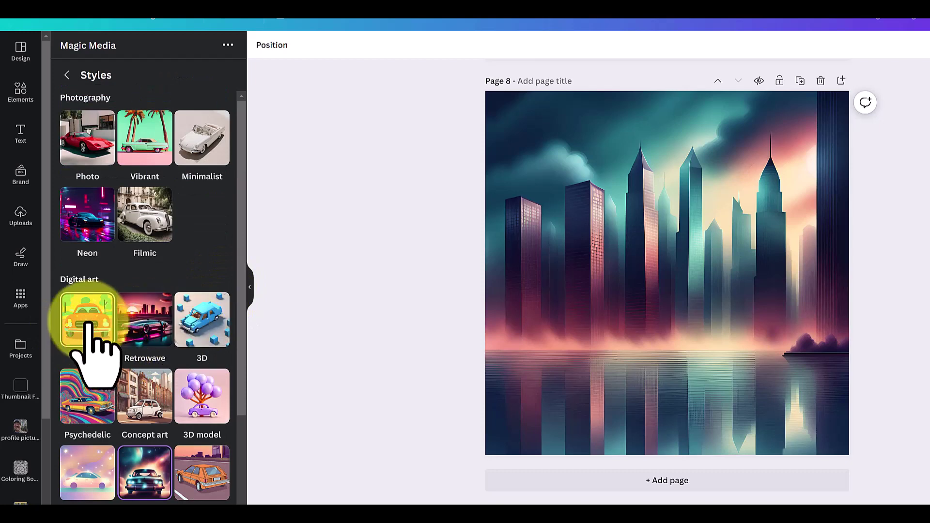
scroll(145, 426, "down", 2)
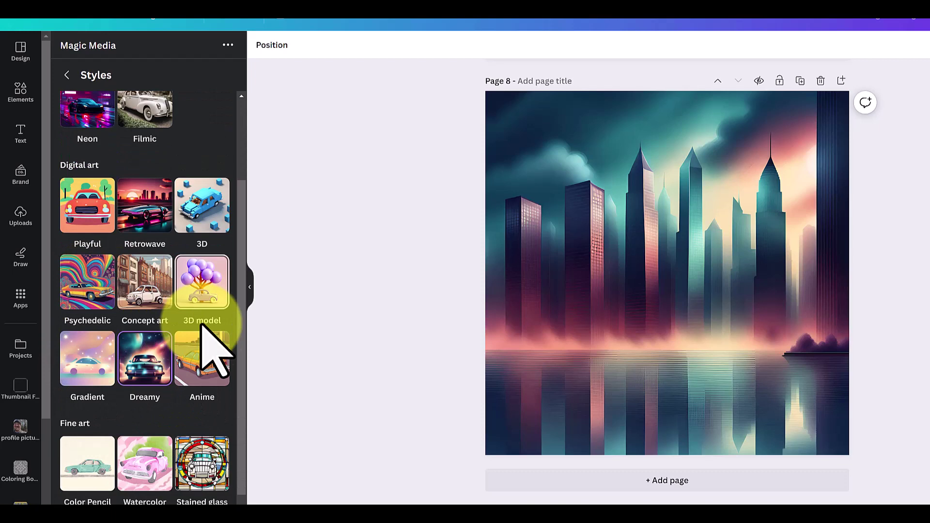
left_click(200, 371)
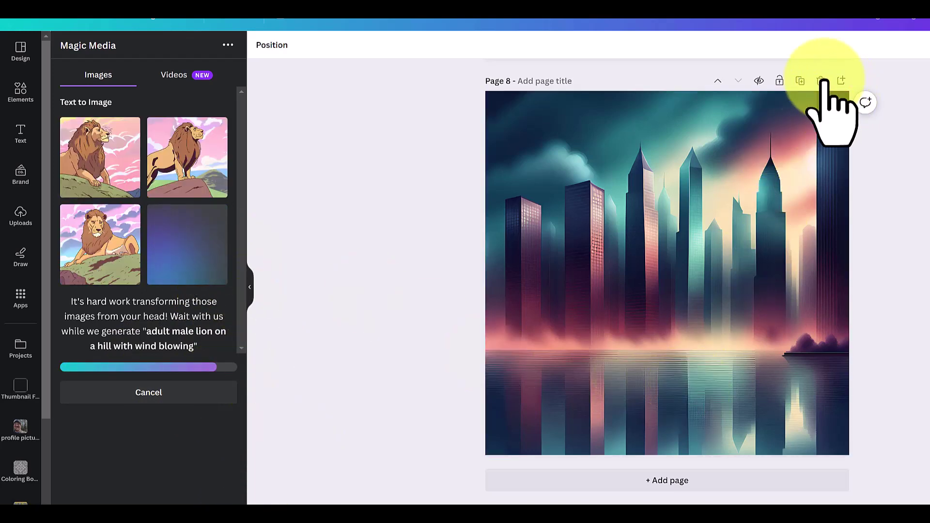
Add two blank pages after Page 8
left_click(840, 80)
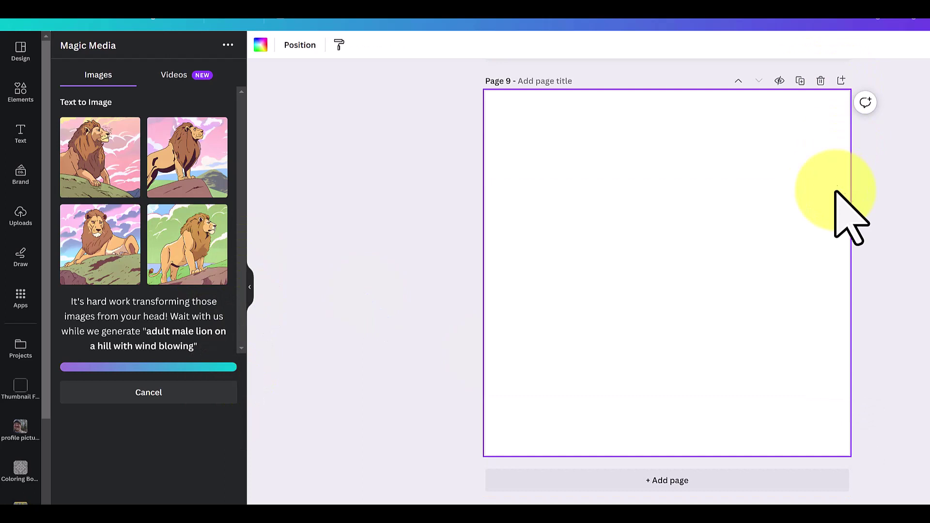
left_click(840, 81)
scroll(756, 286, "up", 5)
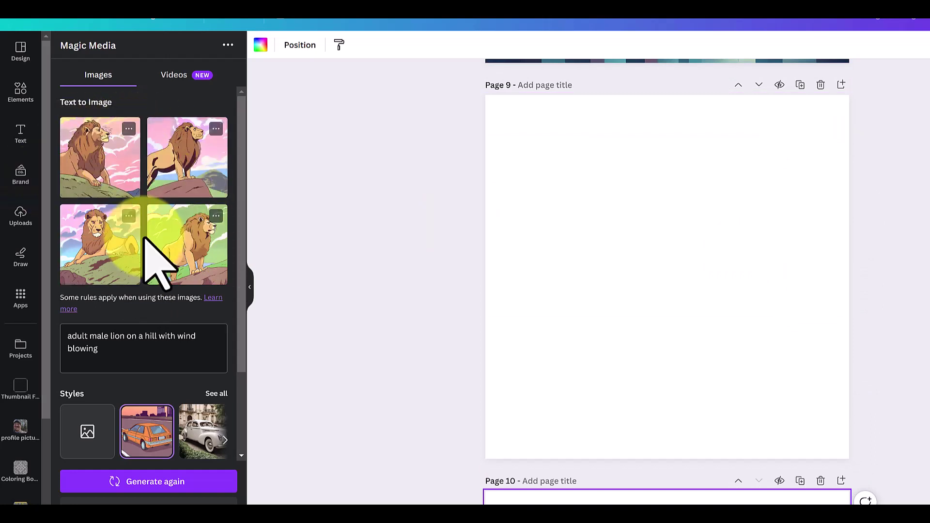
Place the second, first and green standing lion images onto Page 9
left_click(215, 216)
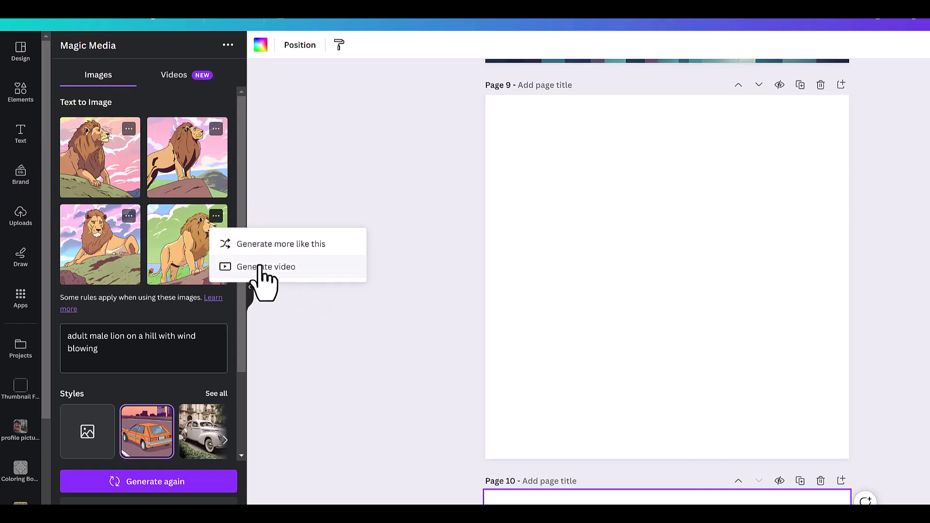
left_click(235, 202)
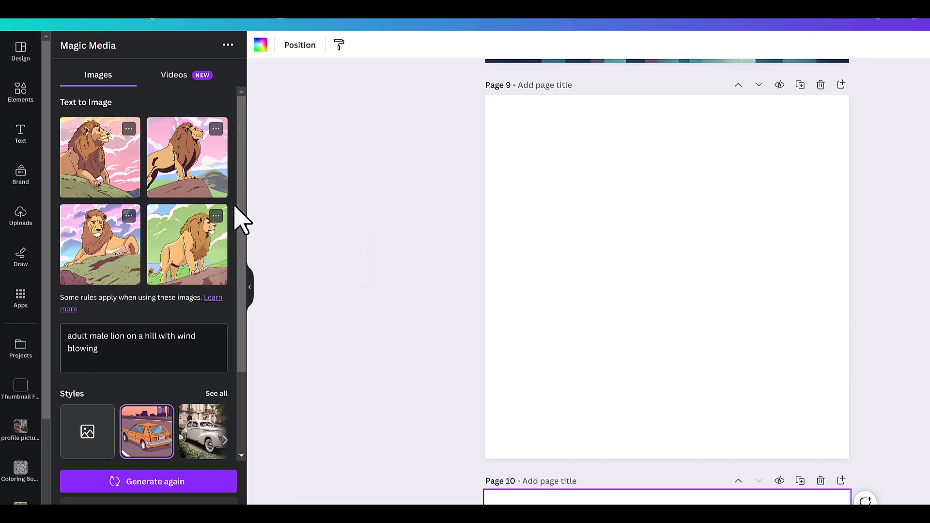
left_click(195, 181)
left_click(122, 183)
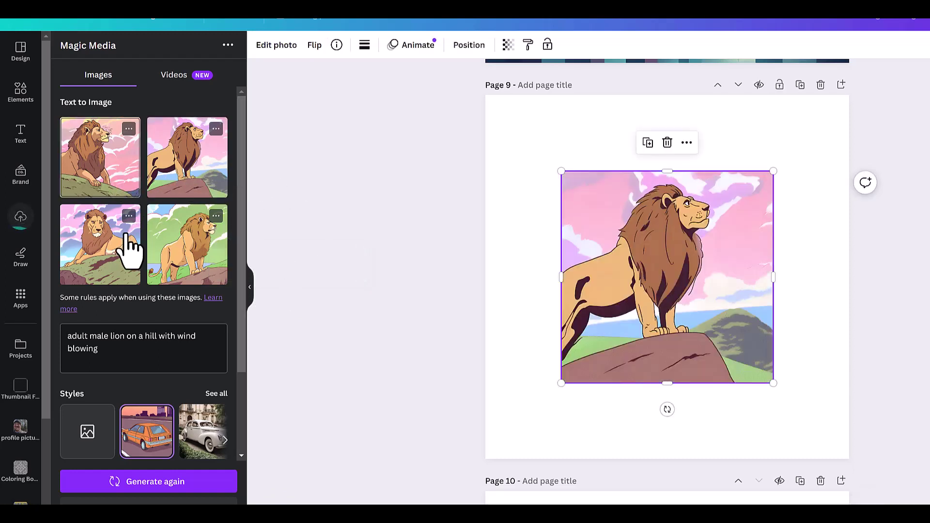
left_click(183, 268)
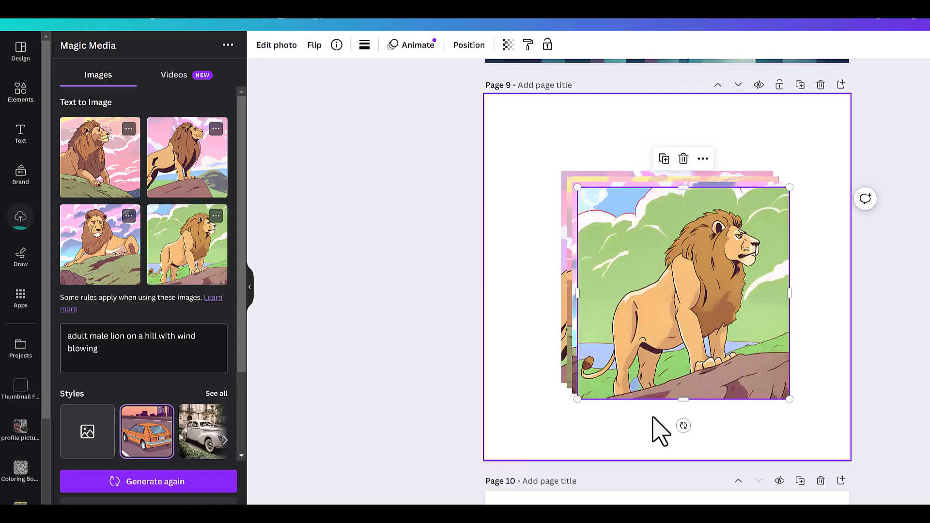
left_click(829, 305)
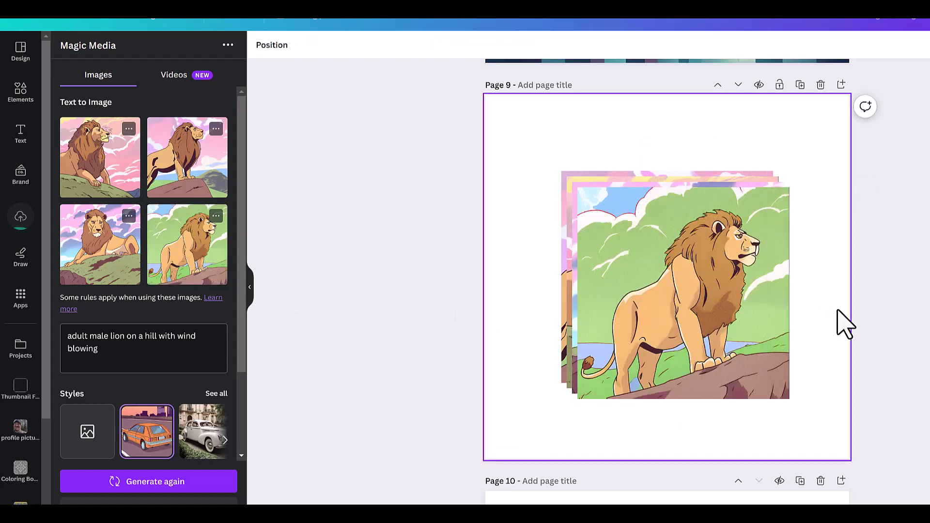
scroll(839, 310, "down", 8)
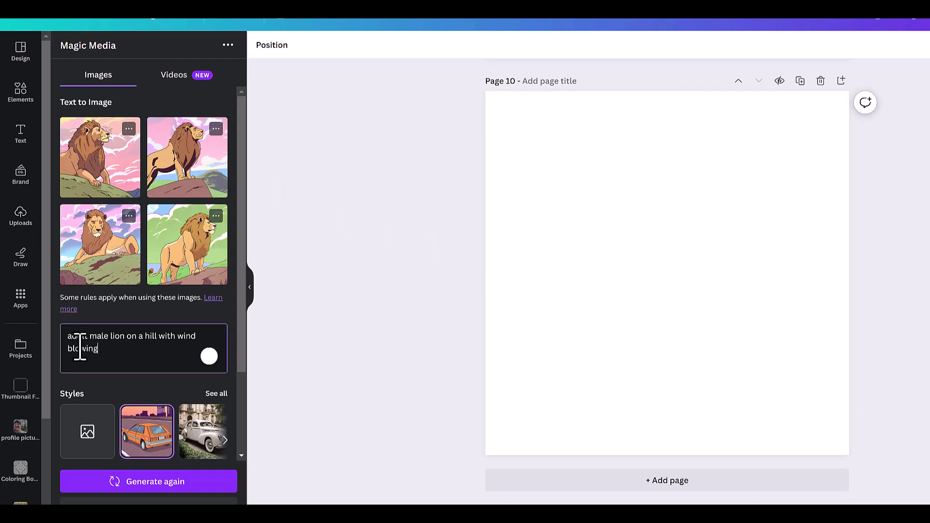
Generate new images from the lion prompt using the Filmic style
triple_click(65, 338)
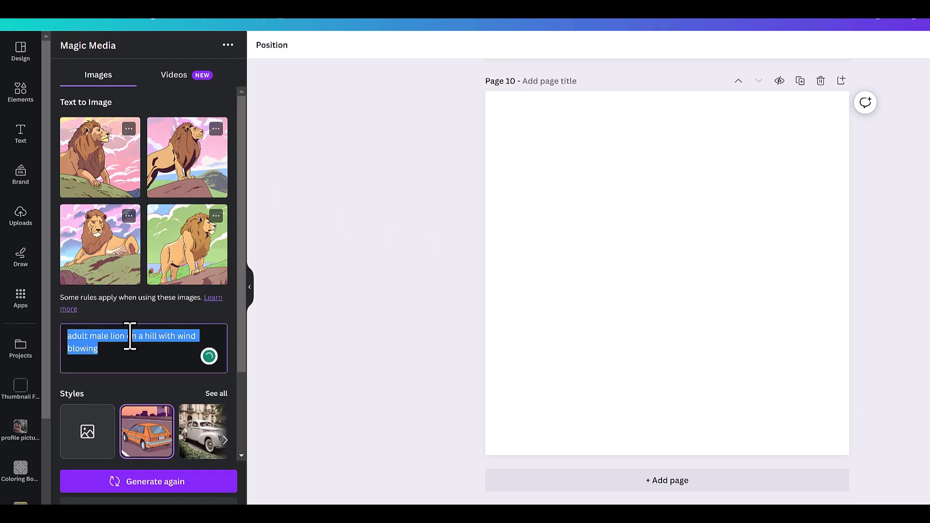
scroll(145, 368, "down", 3)
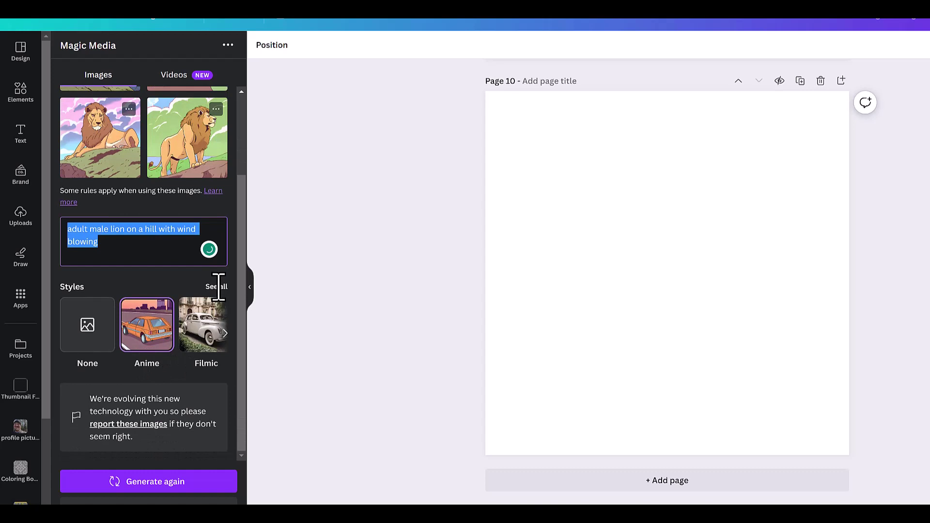
left_click(201, 334)
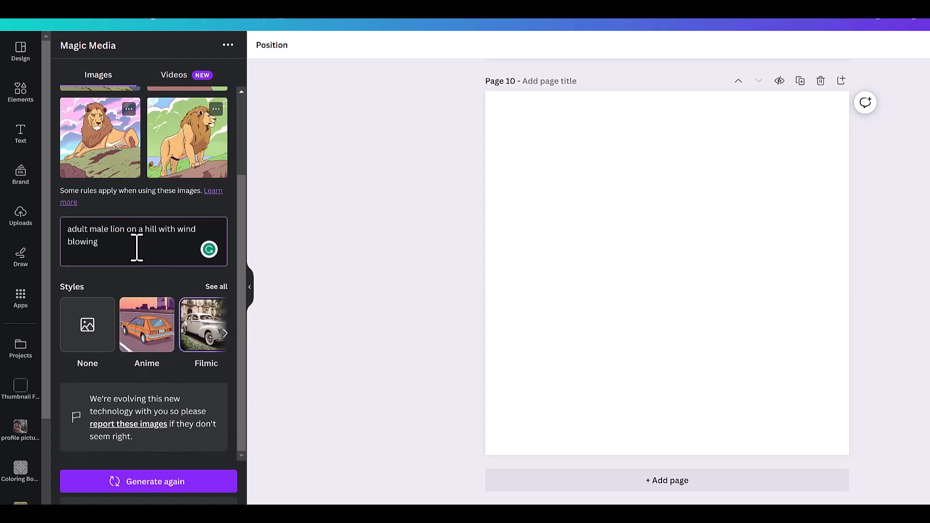
key("Return")
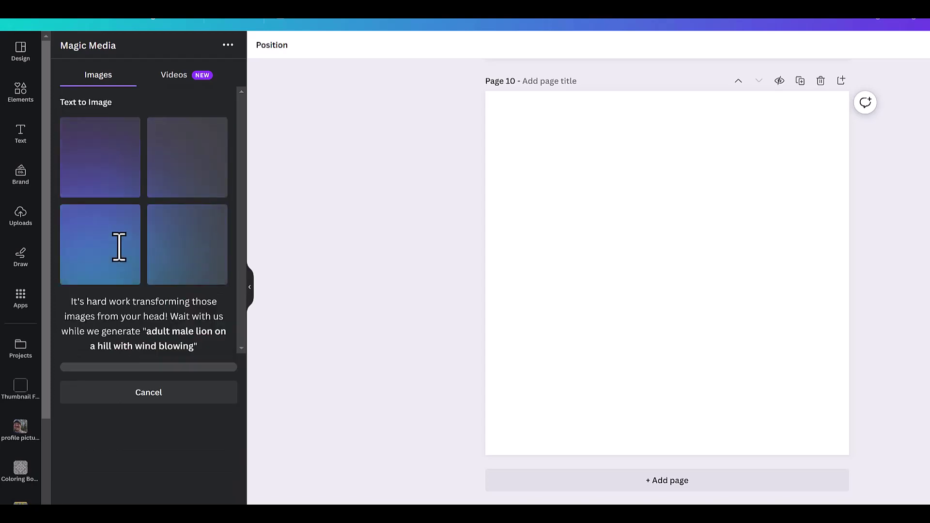
scroll(624, 351, "up", 7)
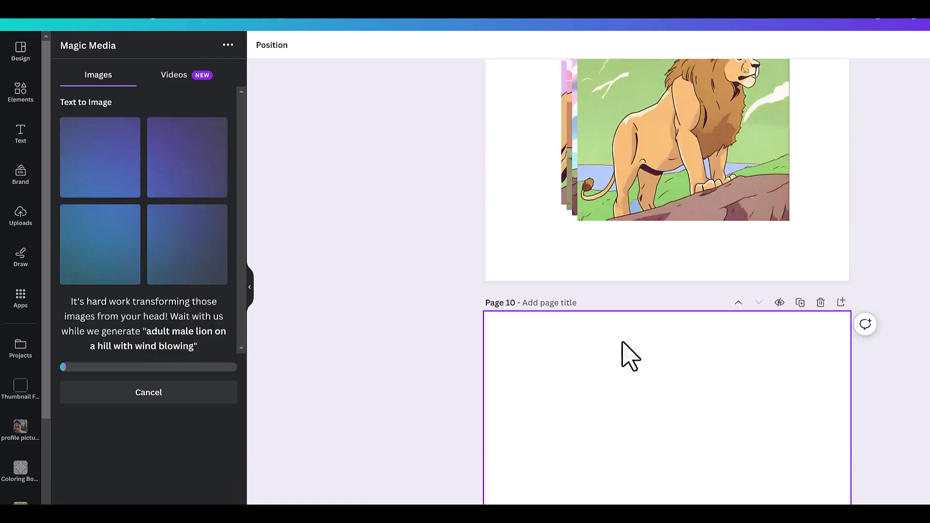
Move the front green lion on Page 9 slightly right and down, then enlarge it
left_click(705, 266)
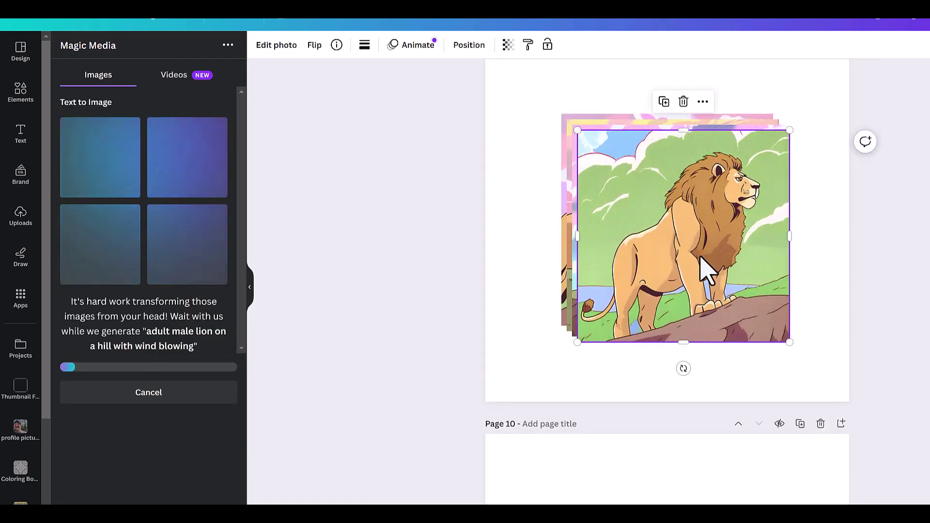
scroll(706, 266, "up", 2)
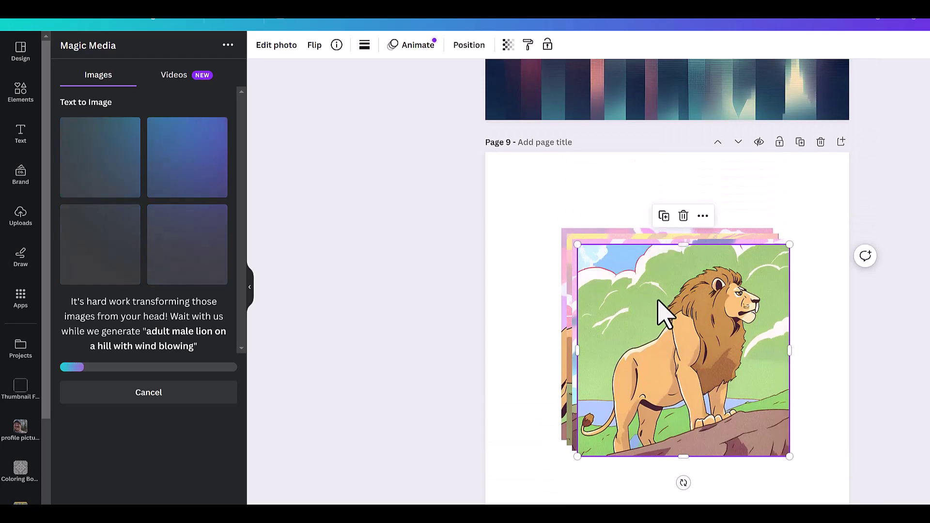
left_click_drag(664, 302, 694, 315)
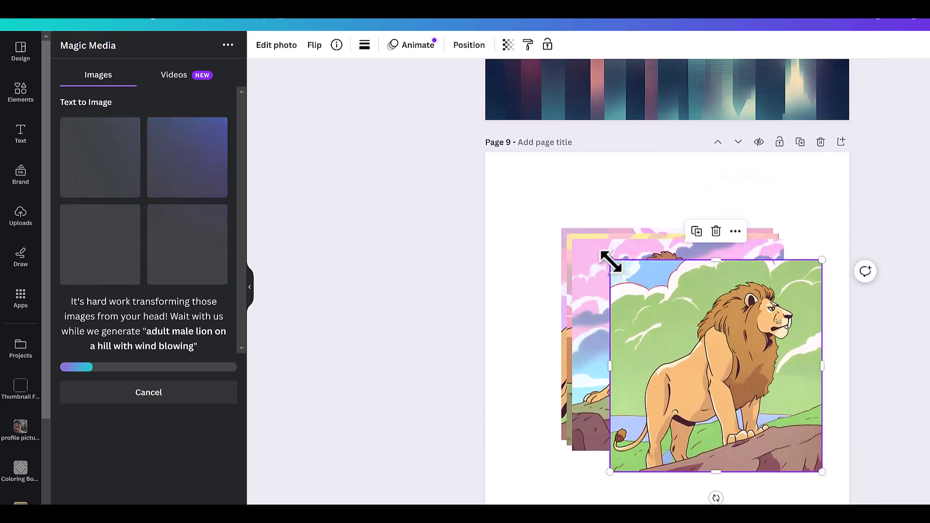
left_click_drag(609, 259, 815, 332)
Spread the pink lions to the lower left, the page top and the left middle
left_click(669, 298)
left_click_drag(649, 289, 559, 368)
left_click(653, 262)
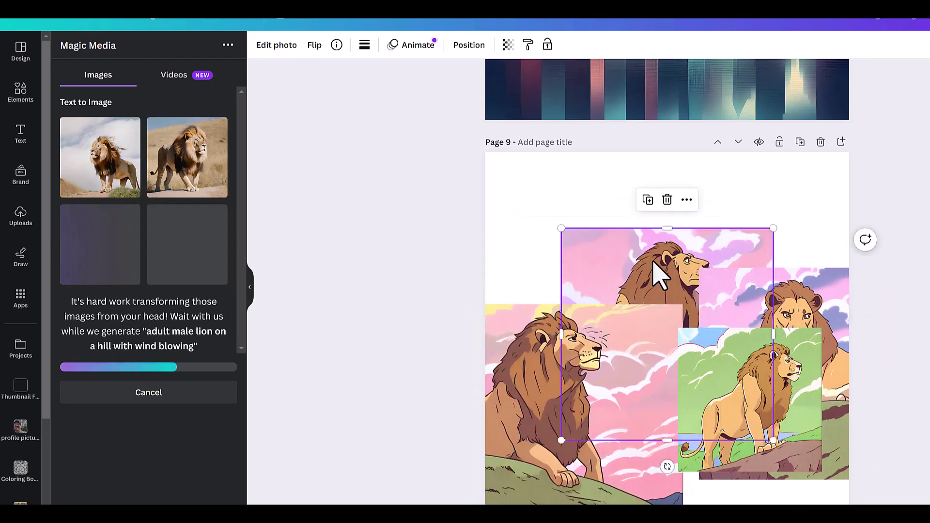
left_click_drag(653, 262, 615, 202)
left_click_drag(606, 374, 627, 267)
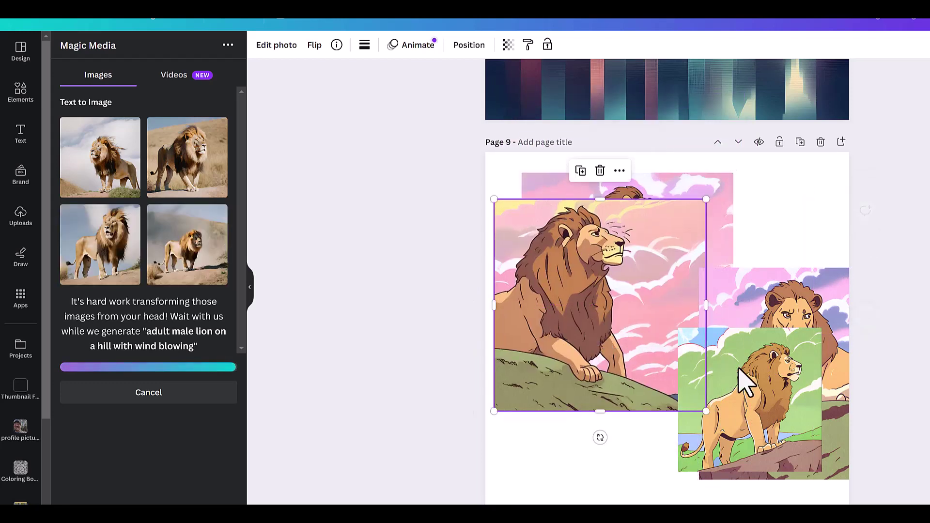
scroll(775, 368, "down", 5)
left_click(845, 357)
Add a generated windblown lion to Page 10 and stretch it across most of the page
scroll(716, 301, "down", 3)
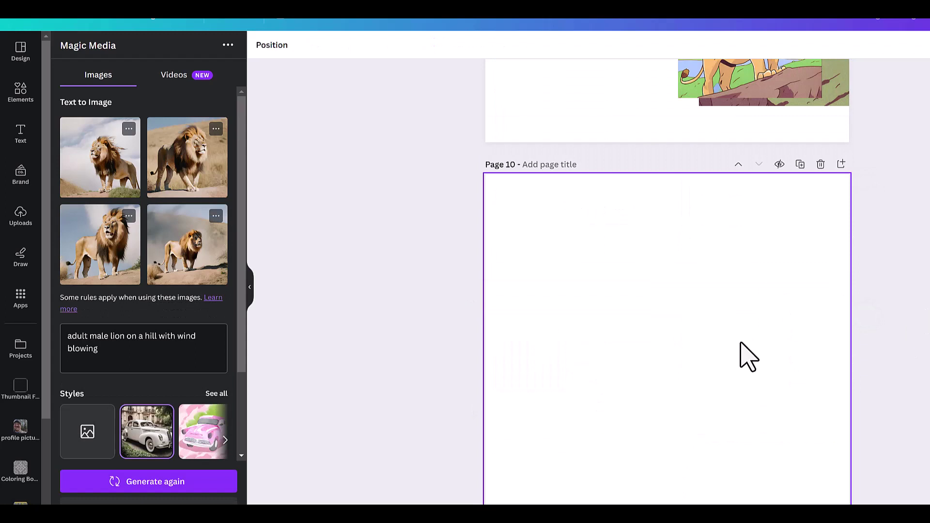
scroll(744, 347, "down", 2)
scroll(712, 329, "up", 2)
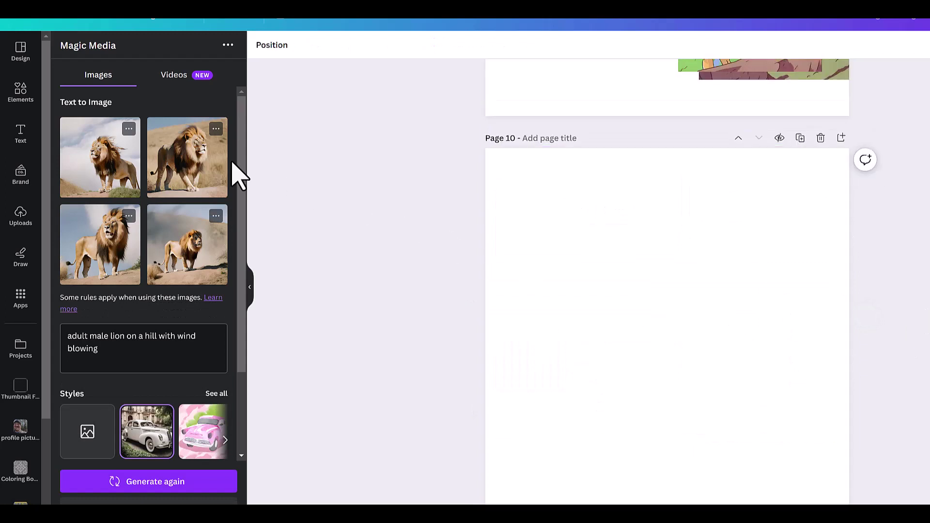
left_click(117, 180)
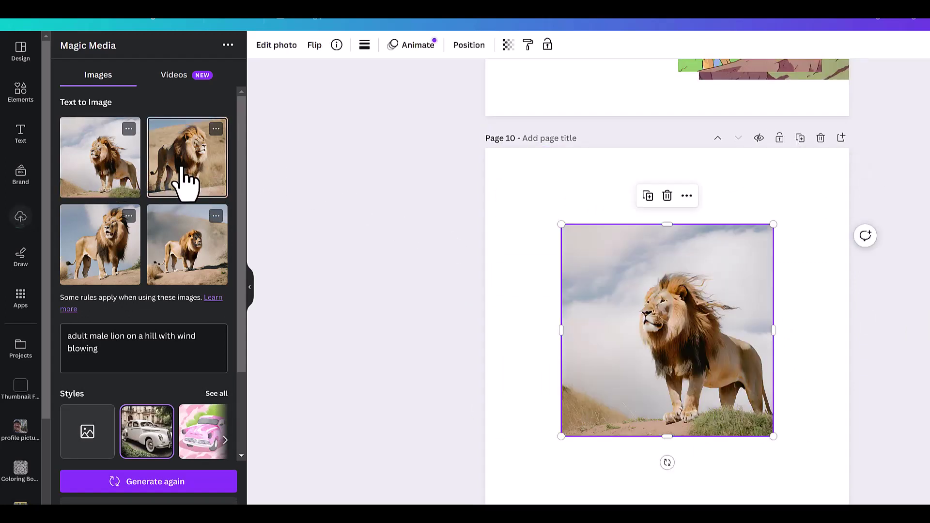
left_click_drag(561, 224, 486, 149)
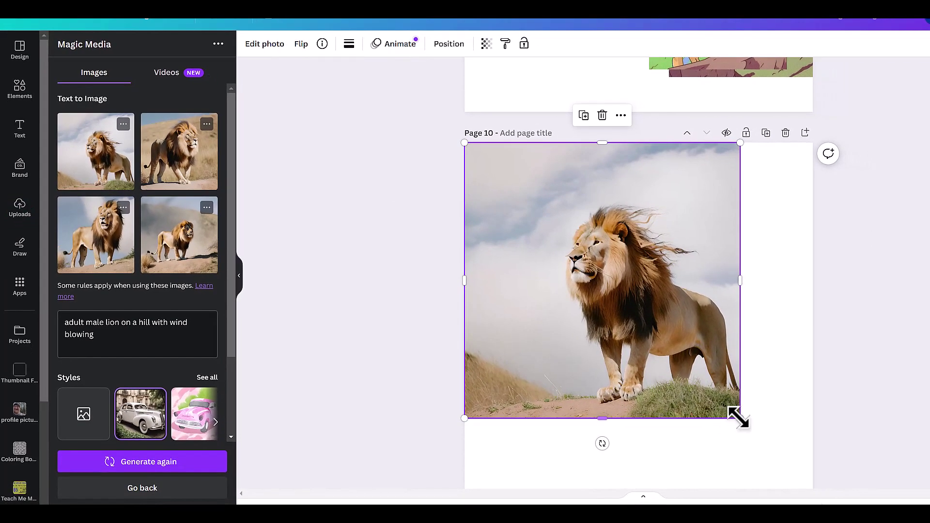
left_click_drag(774, 436, 813, 494)
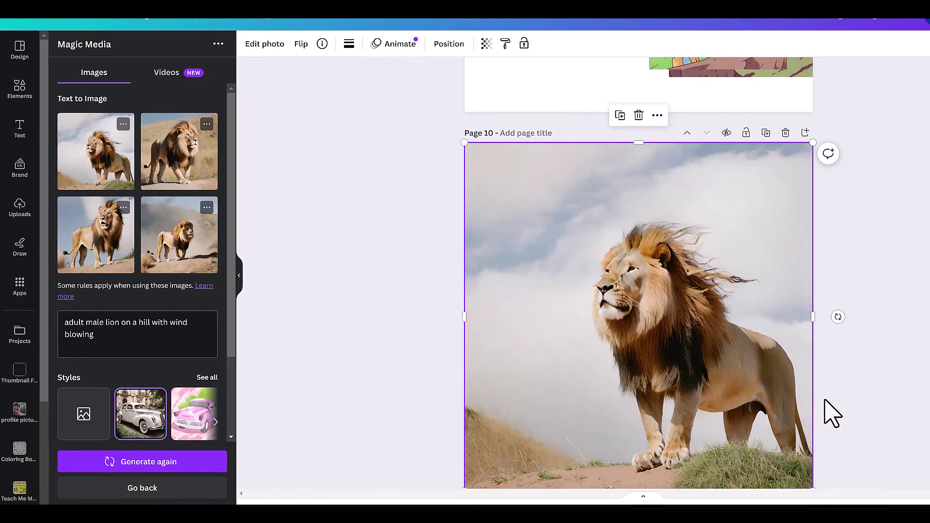
Add two more blank pages to the design
left_click(805, 133)
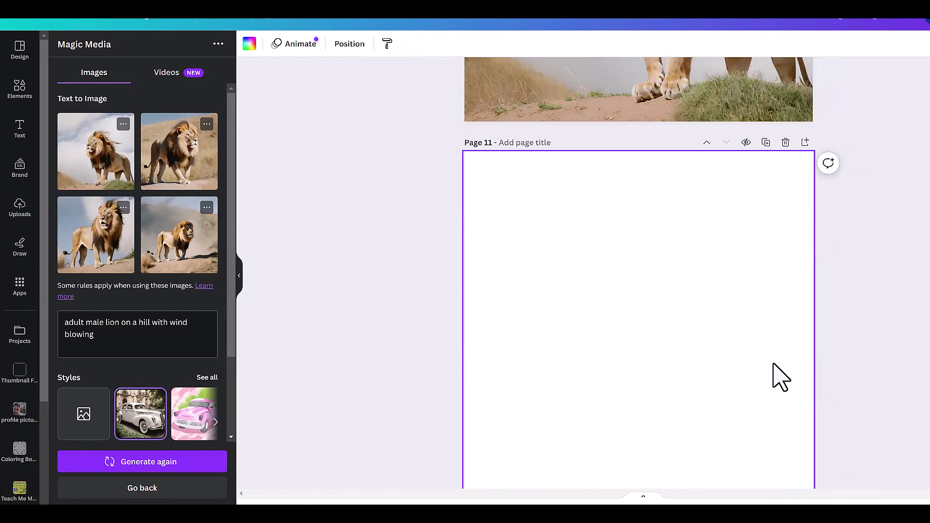
left_click(805, 132)
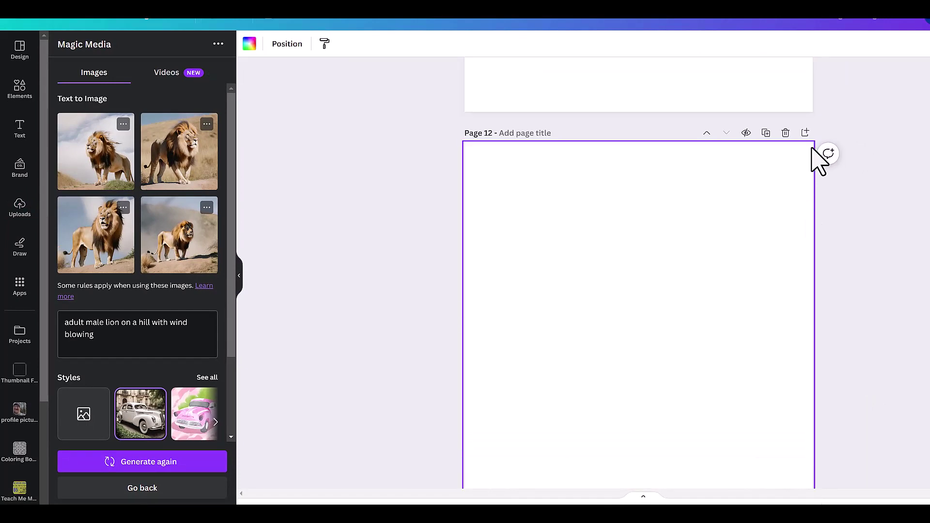
scroll(785, 168, "up", 10)
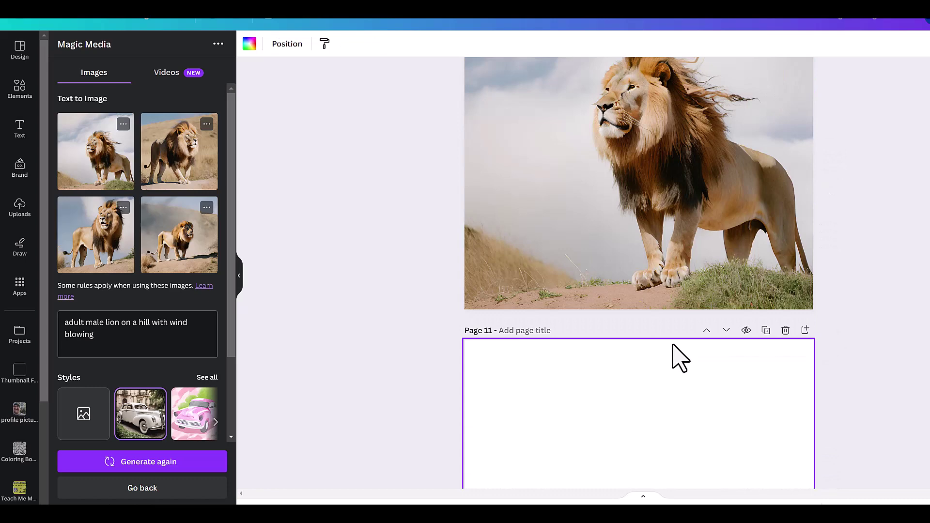
scroll(677, 356, "down", 4)
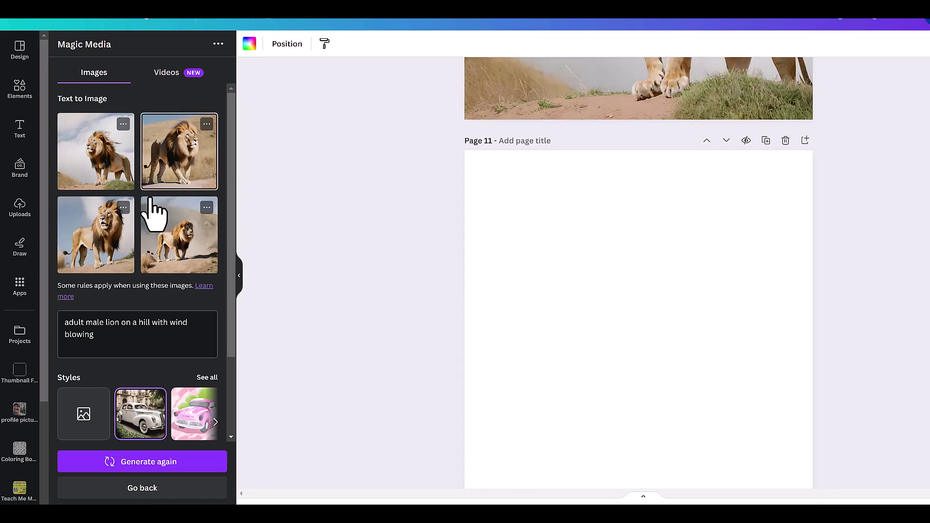
scroll(523, 321, "down", 8)
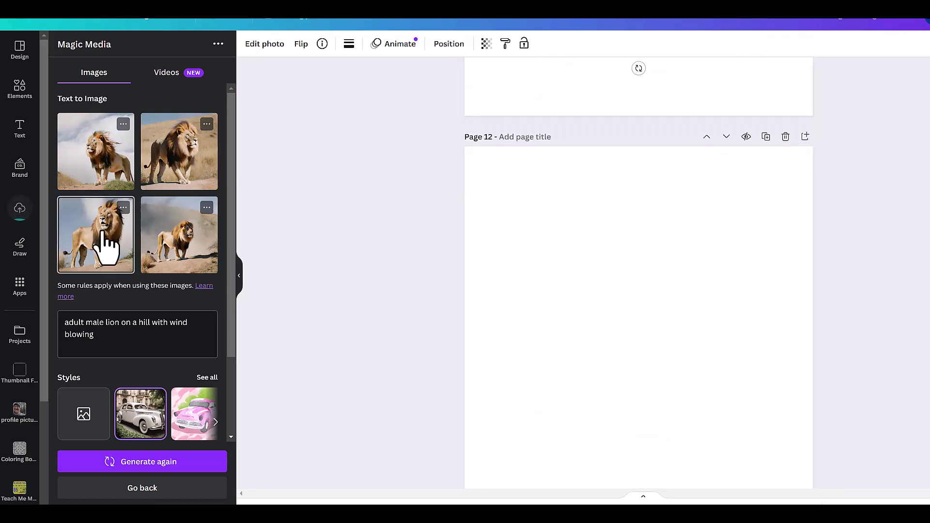
scroll(536, 291, "up", 1)
scroll(536, 293, "down", 11)
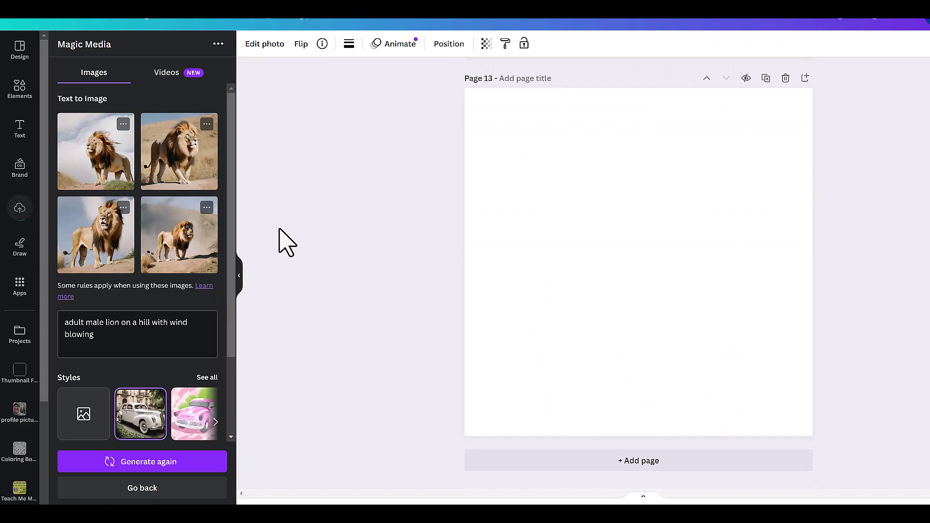
Place the lion-on-a-dusty-hill image on Page 13, stretched to fill the page
left_click(195, 247)
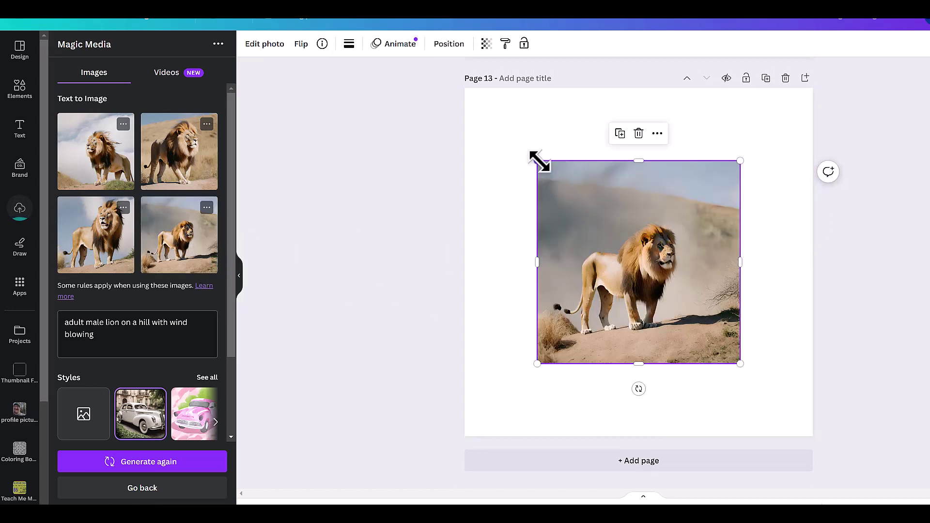
left_click_drag(539, 161, 464, 88)
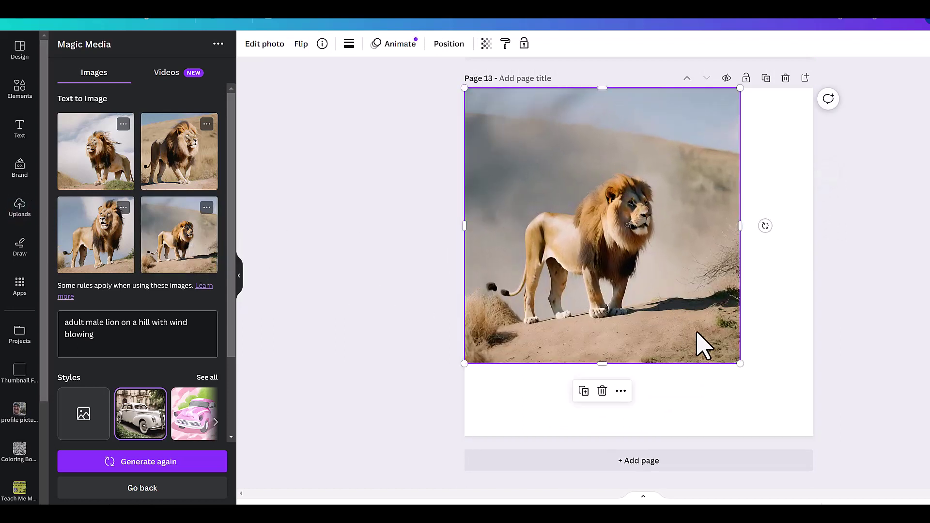
left_click_drag(740, 362, 813, 436)
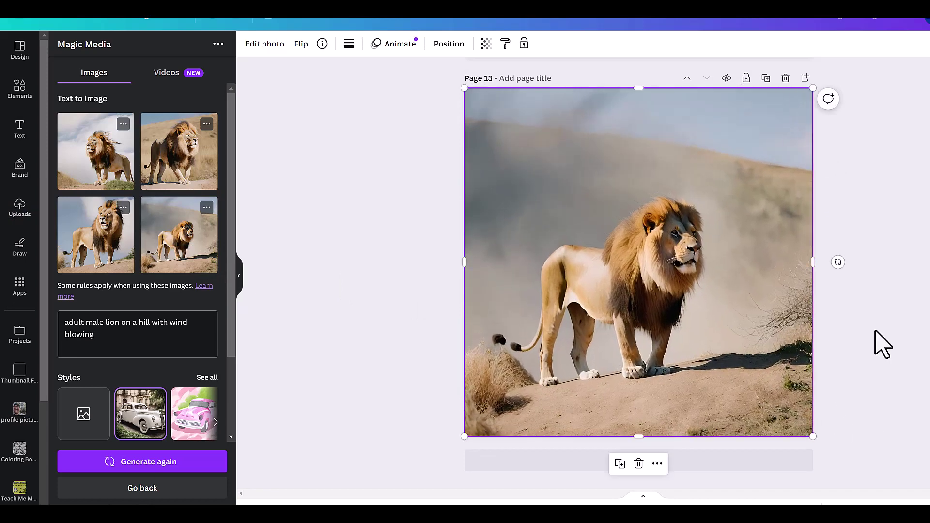
left_click(882, 342)
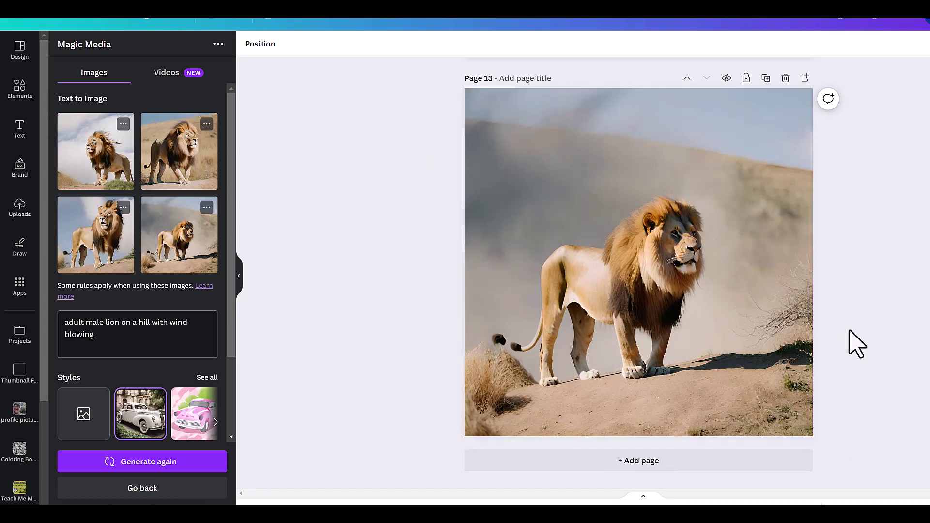
Stretch the Page 12 lion out to the page's top-right and bottom-left corners
scroll(850, 345, "up", 5)
left_click(705, 221)
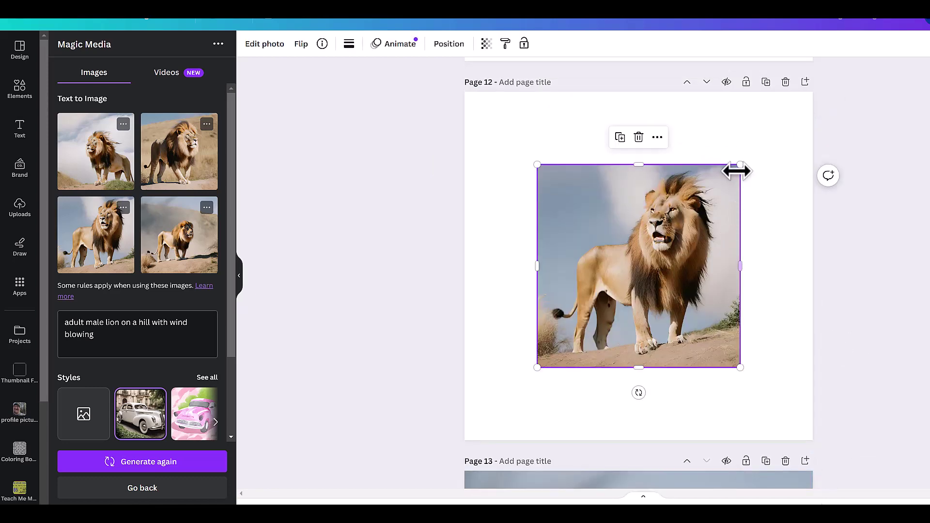
left_click_drag(739, 166, 813, 92)
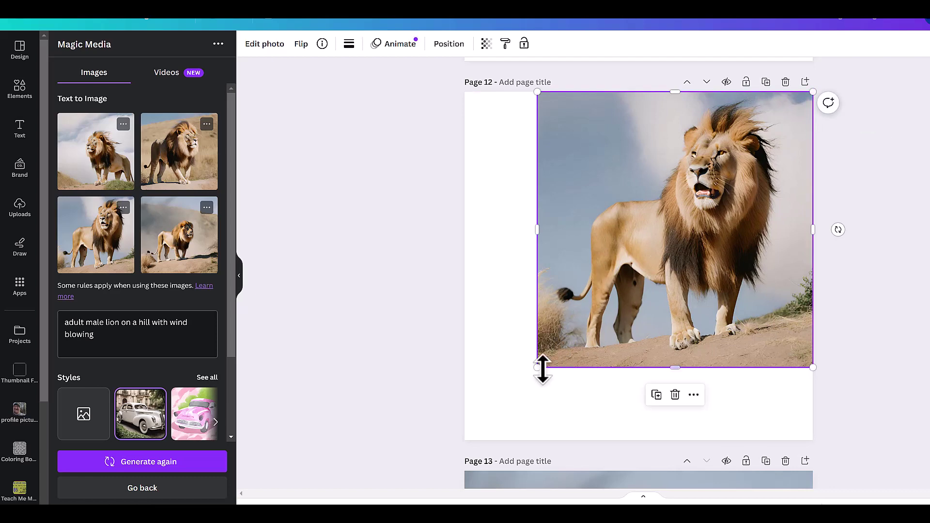
left_click_drag(537, 368, 464, 439)
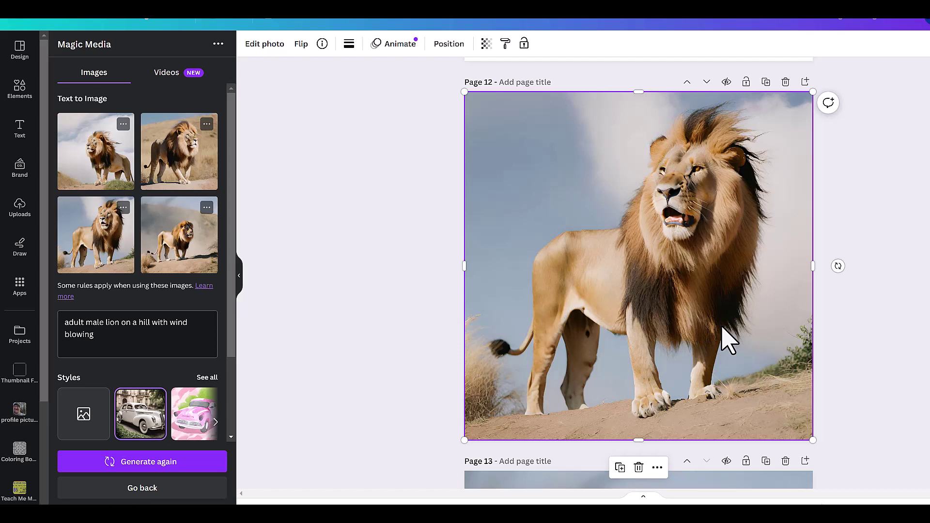
Stretch the Page 11 windblown lion to fill the page edge to edge
scroll(729, 341, "up", 6)
left_click(689, 280)
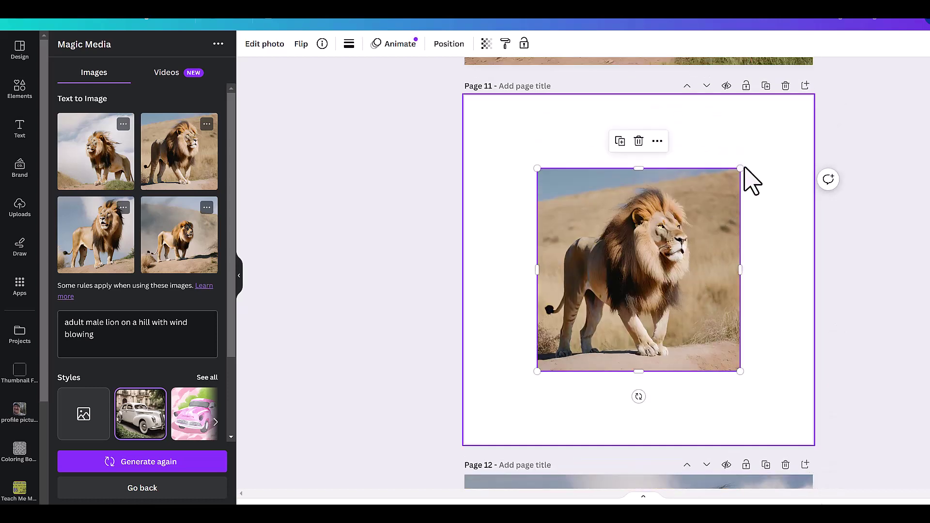
left_click_drag(740, 168, 812, 96)
left_click_drag(537, 372, 464, 444)
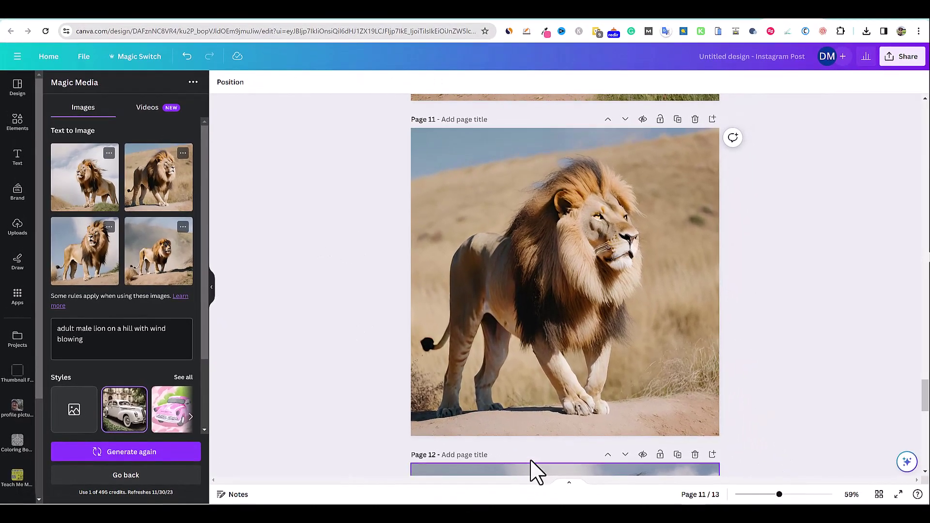
left_click(676, 16)
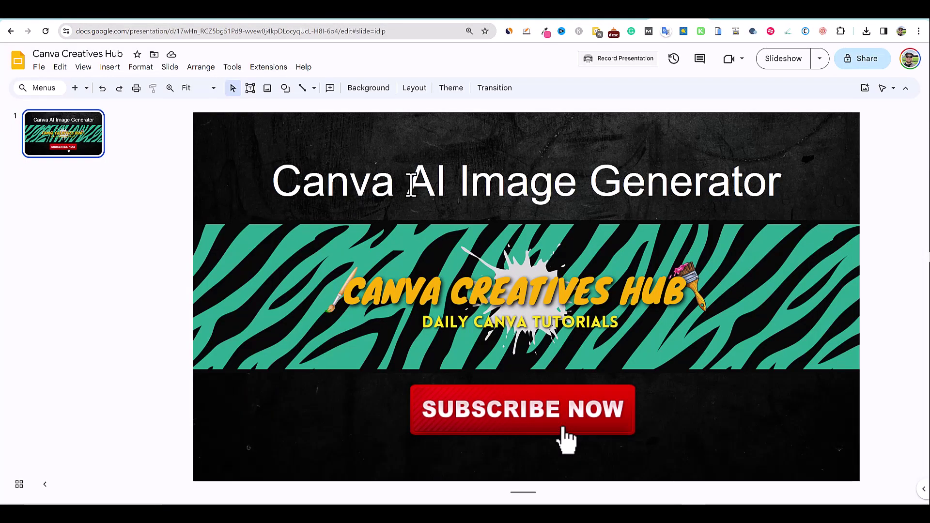
left_click(789, 19)
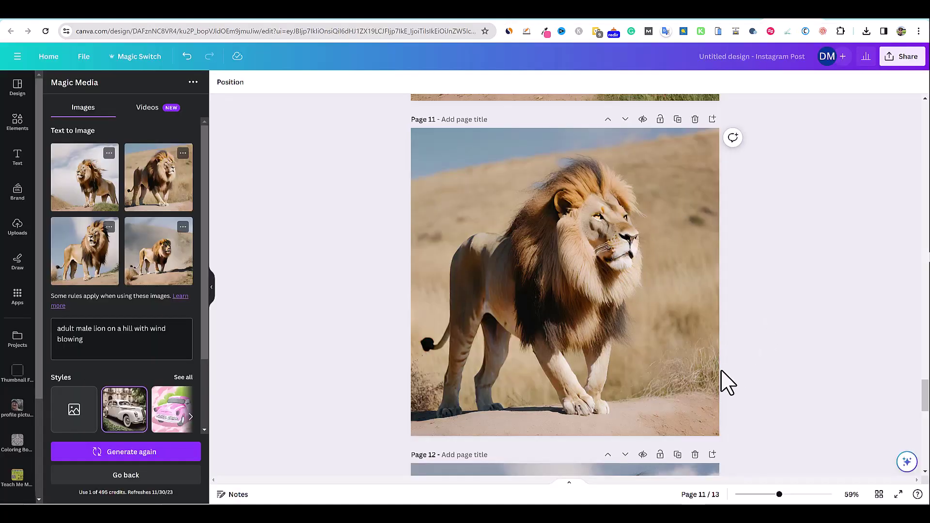
scroll(583, 436, "down", 5)
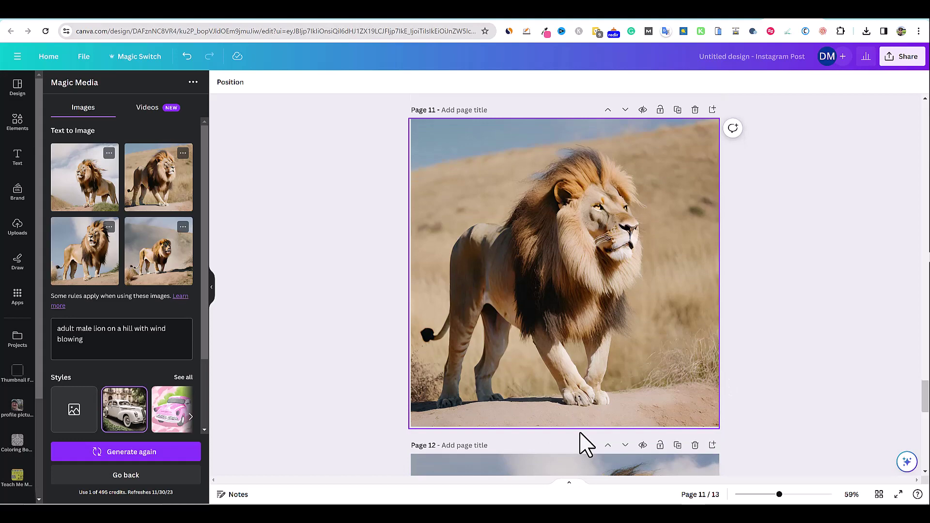
scroll(603, 438, "down", 1)
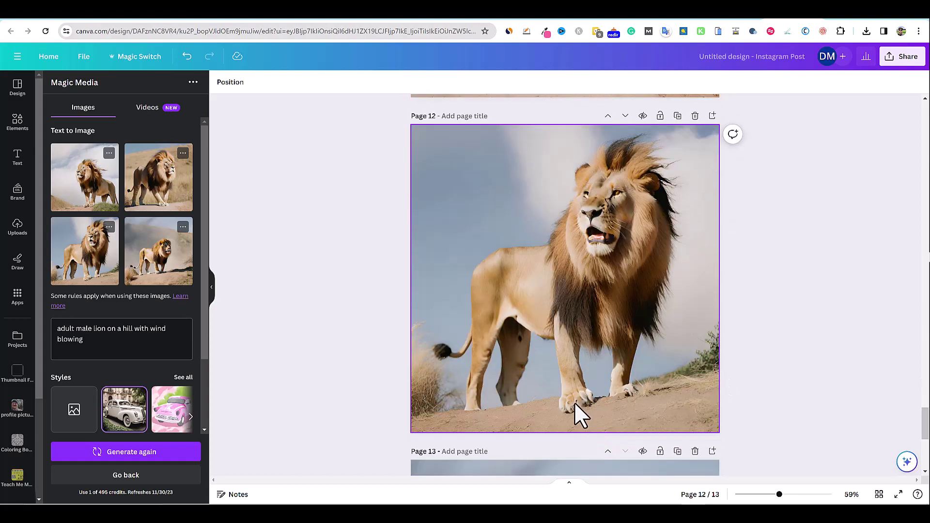
scroll(580, 414, "down", 7)
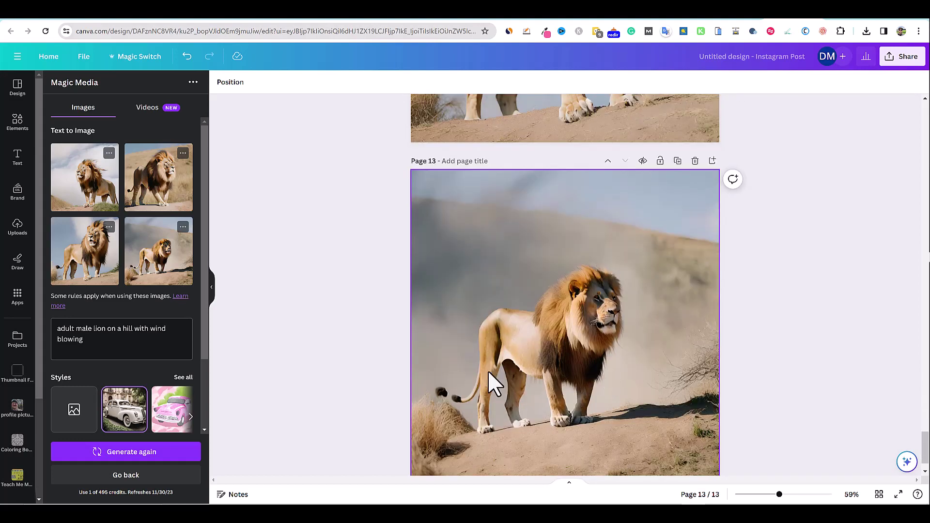
scroll(582, 386, "down", 1)
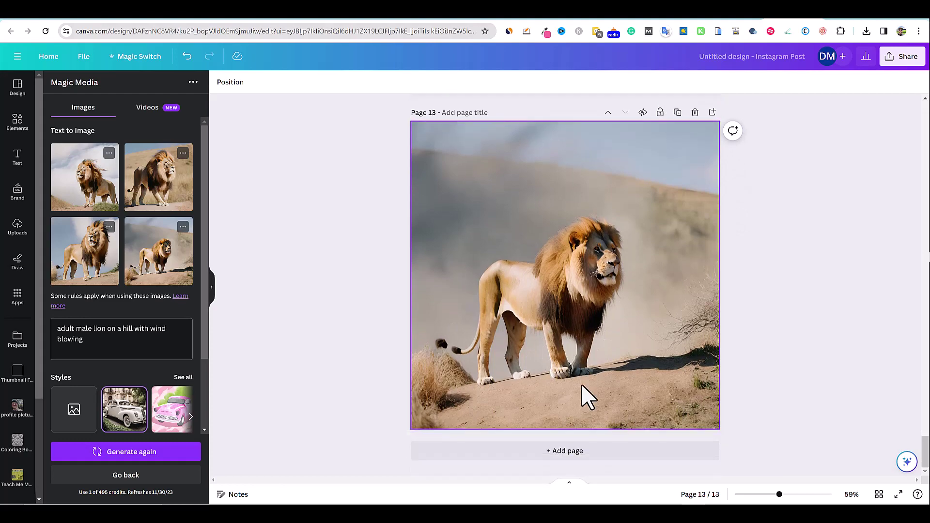
scroll(582, 387, "up", 8)
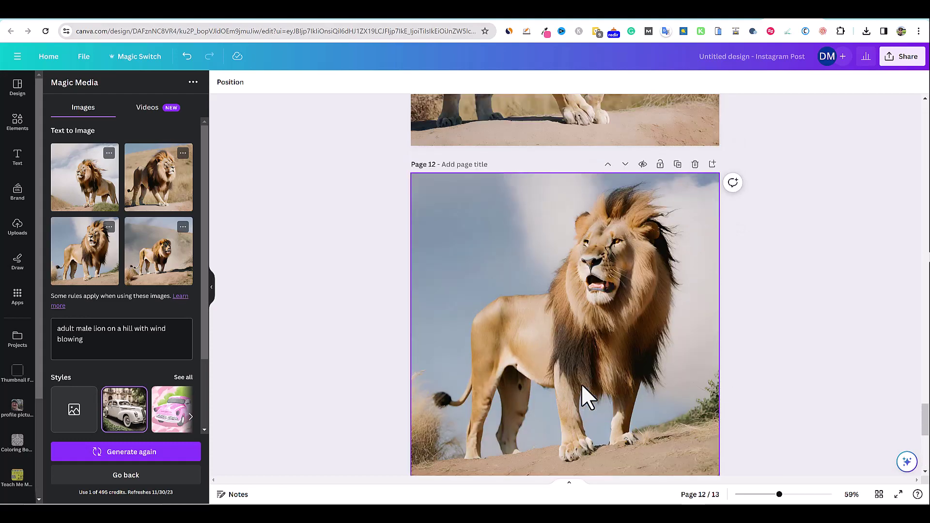
scroll(581, 382, "up", 5)
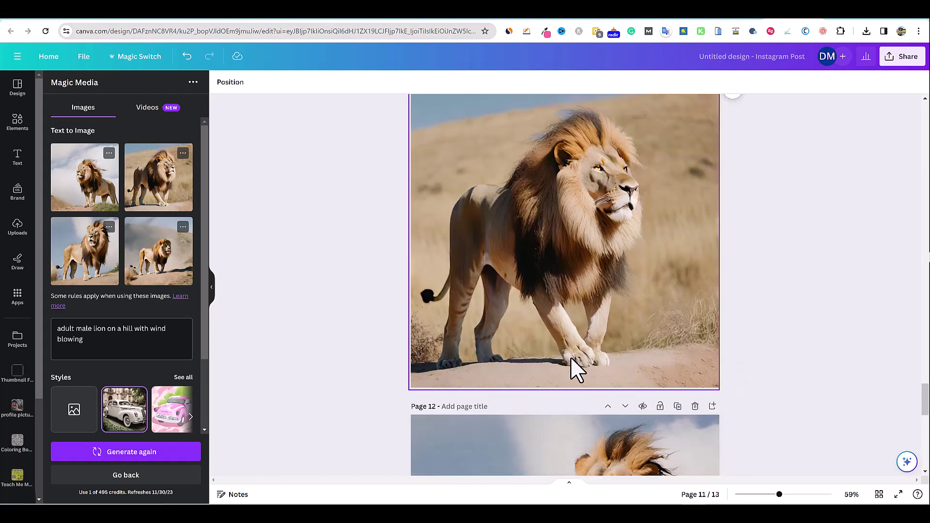
scroll(591, 339, "up", 1)
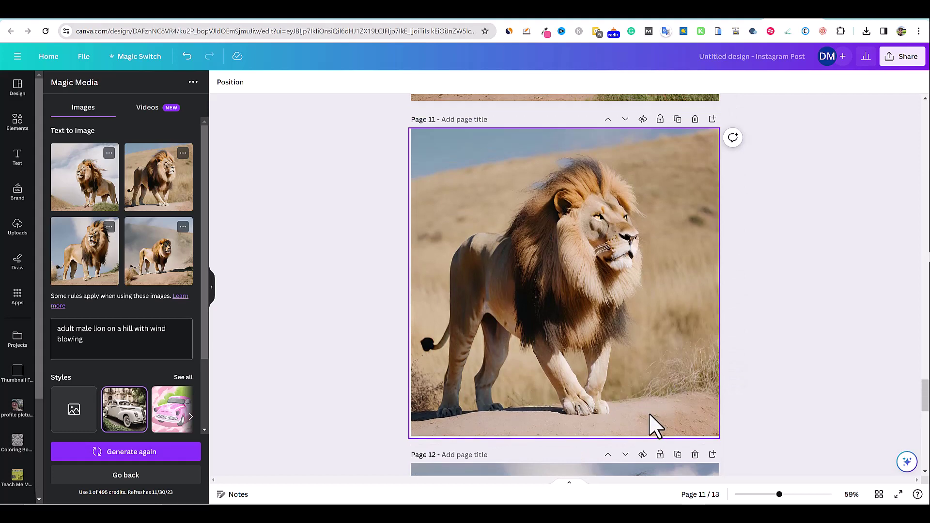
scroll(649, 414, "up", 4)
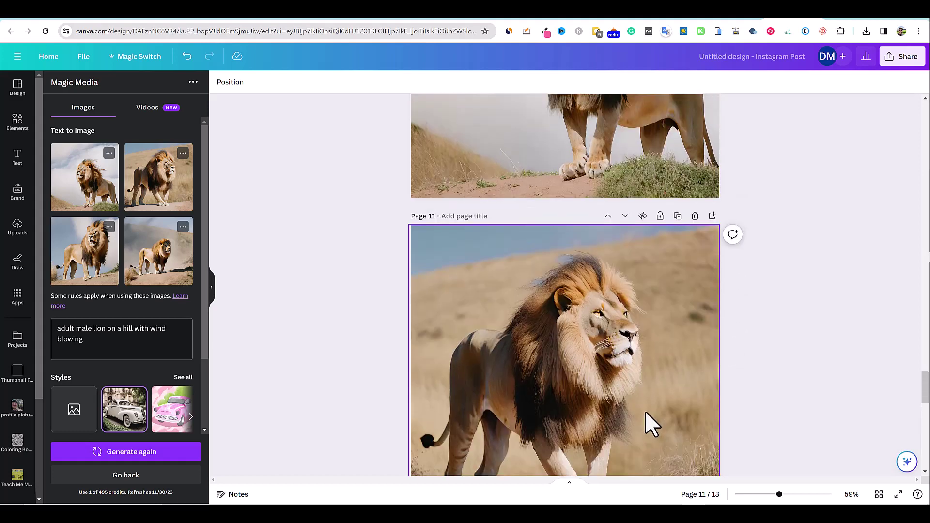
scroll(646, 411, "up", 6)
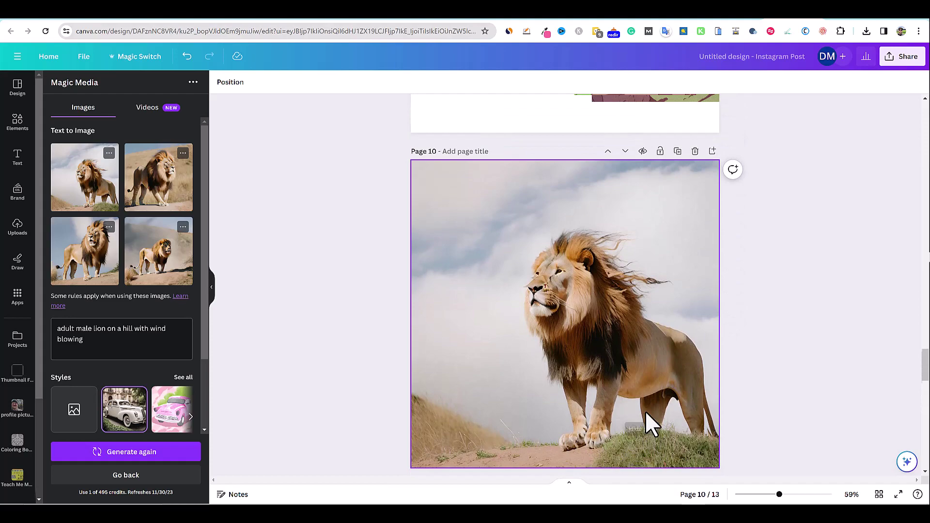
scroll(646, 412, "up", 14)
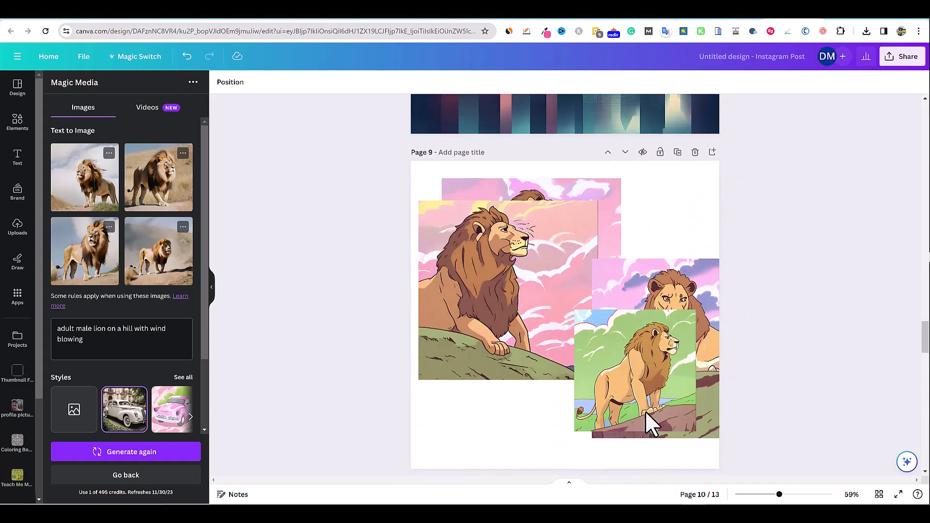
scroll(645, 412, "up", 13)
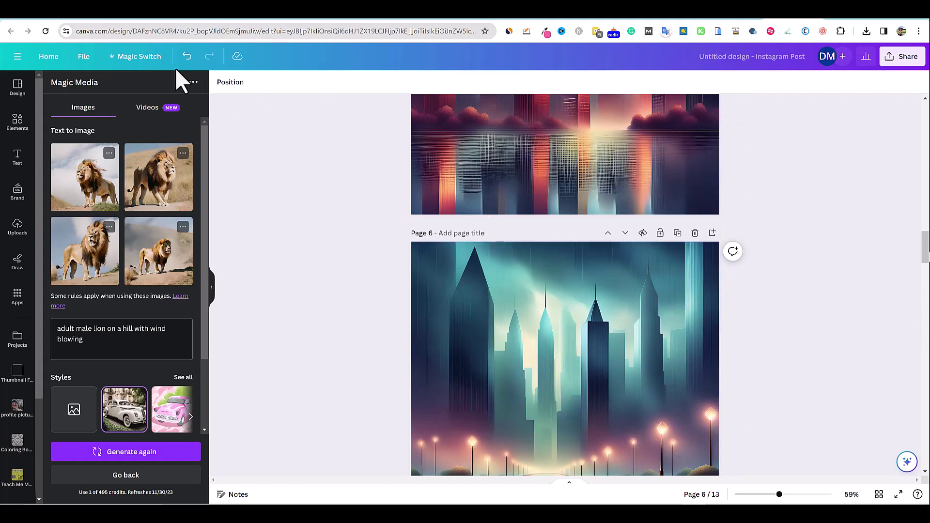
Resize this design itself to YouTube Thumbnail (1280 × 720 px) with Magic Switch
left_click(140, 57)
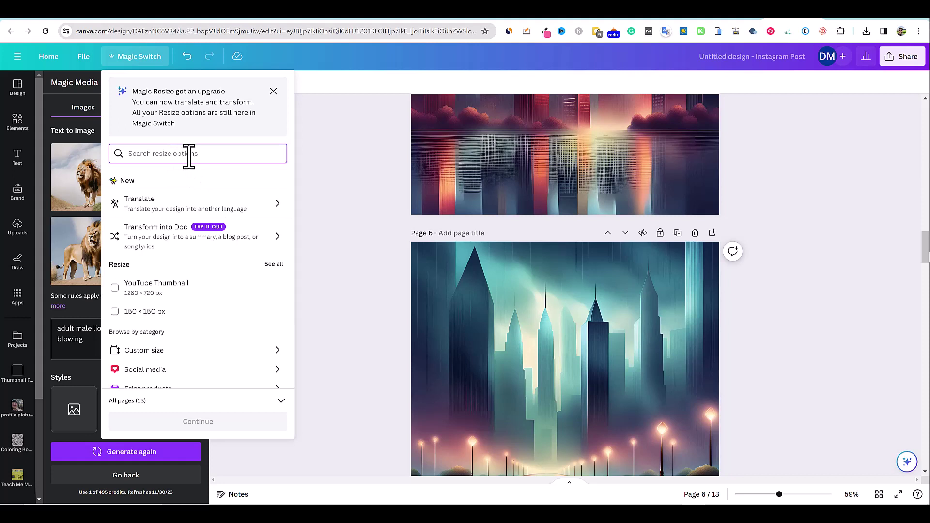
left_click(154, 285)
left_click(201, 426)
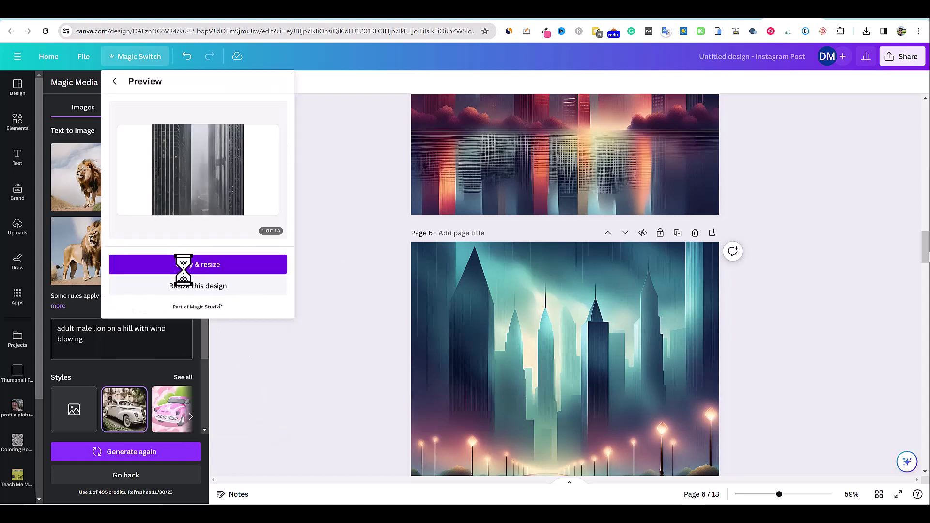
left_click(208, 288)
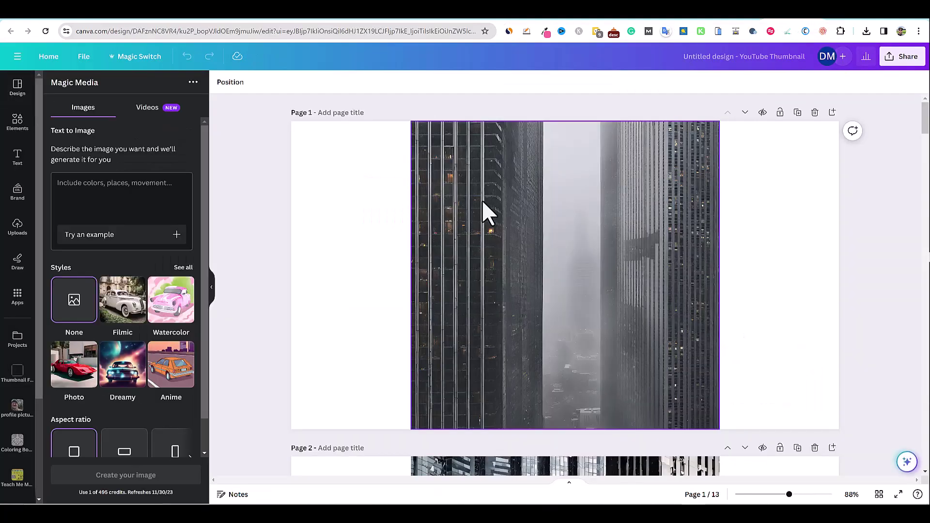
Pull the page 10 lion's left side out to the left edge
scroll(646, 280, "down", 5)
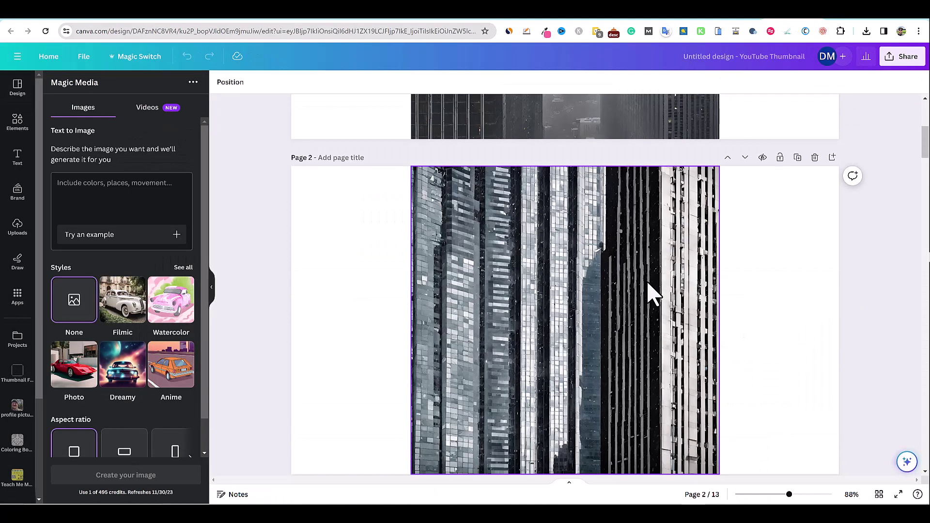
scroll(650, 284, "down", 12)
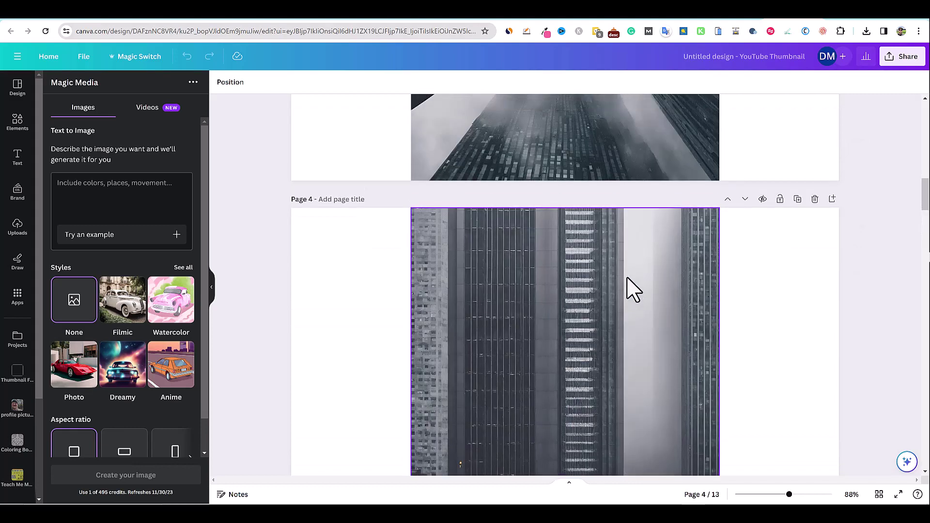
scroll(502, 294, "down", 12)
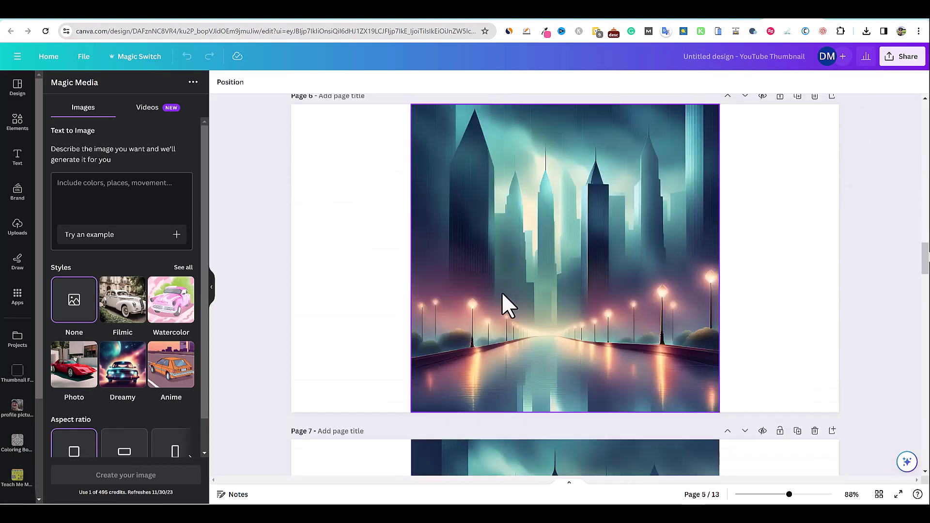
scroll(501, 292, "down", 15)
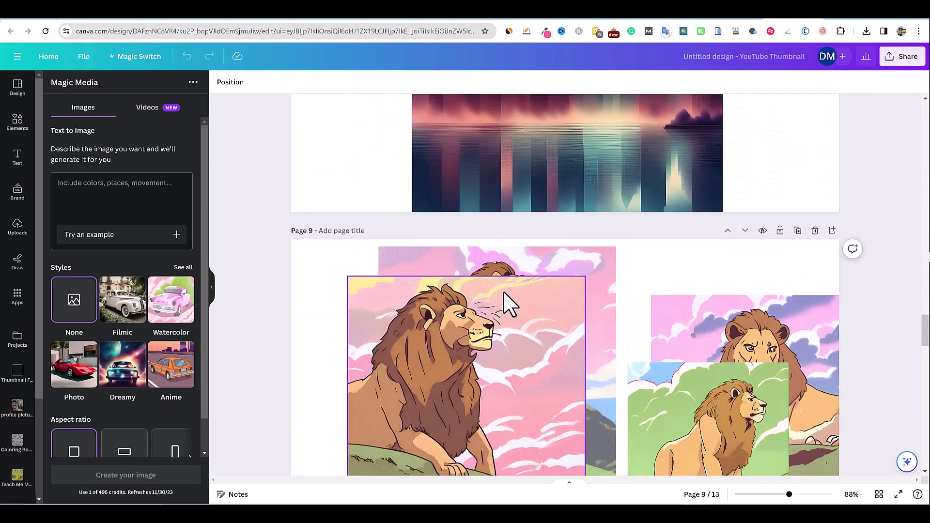
scroll(508, 304, "down", 10)
scroll(501, 294, "up", 2)
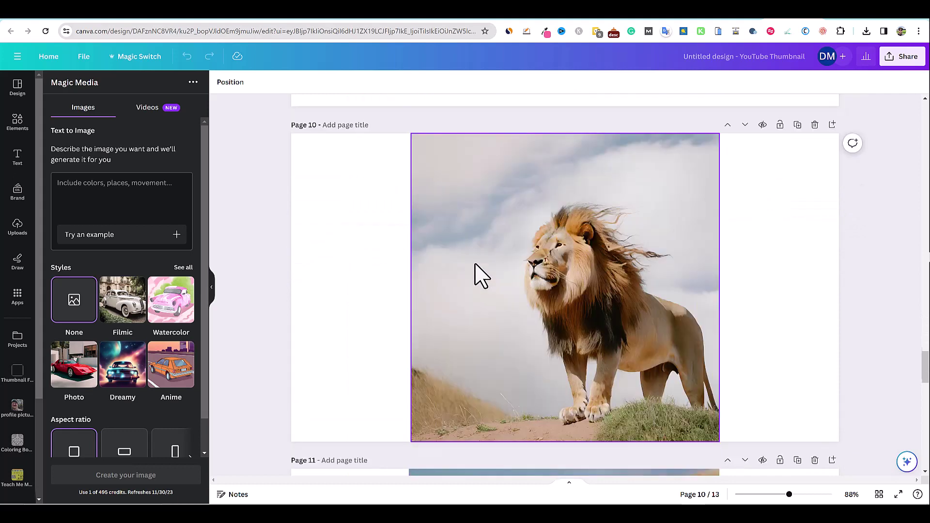
left_click(450, 312)
left_click_drag(411, 341, 288, 342)
Stretch the lion out to the right edge so it spans the widescreen page
scroll(686, 350, "down", 2)
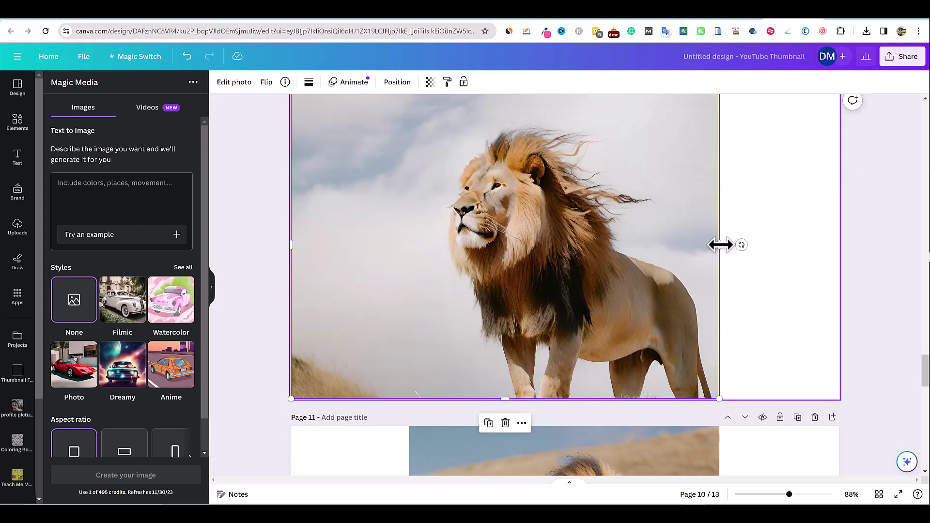
left_click_drag(720, 245, 834, 264)
scroll(835, 263, "up", 2)
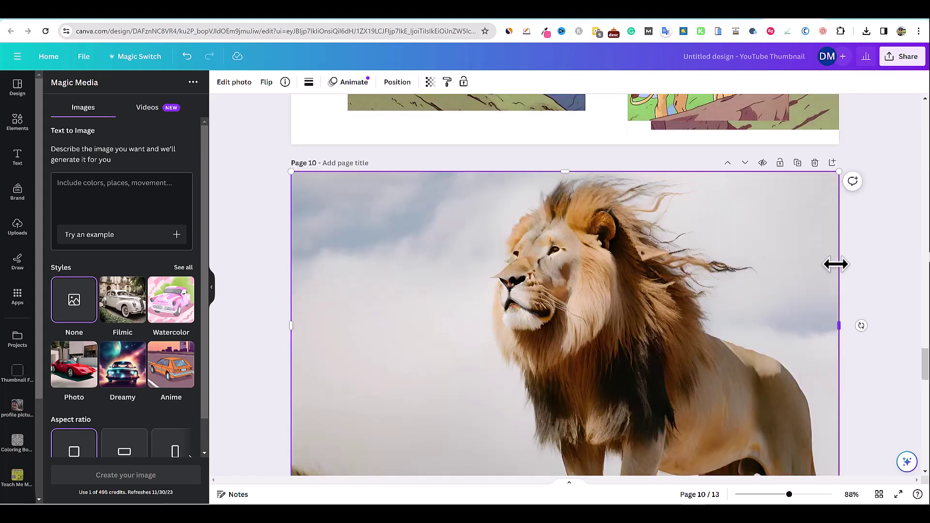
scroll(843, 267, "down", 1)
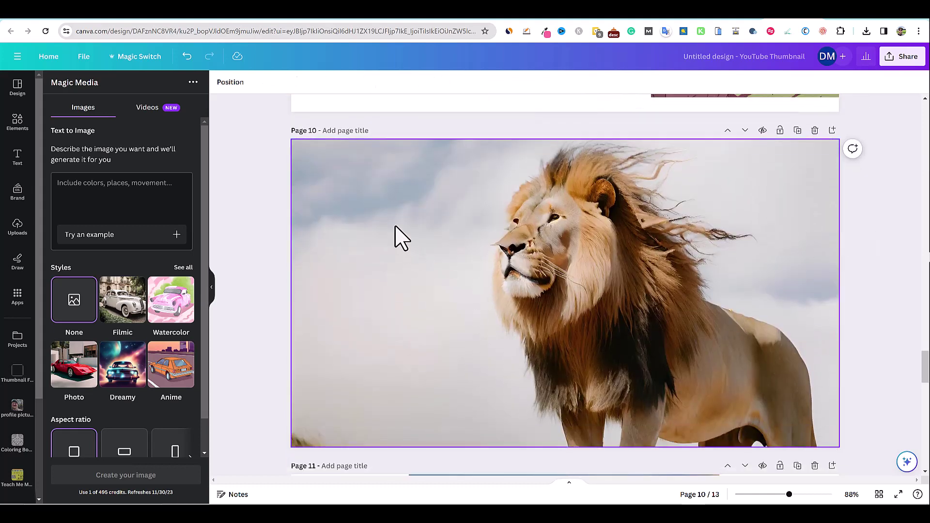
left_click(403, 258)
left_click(875, 256)
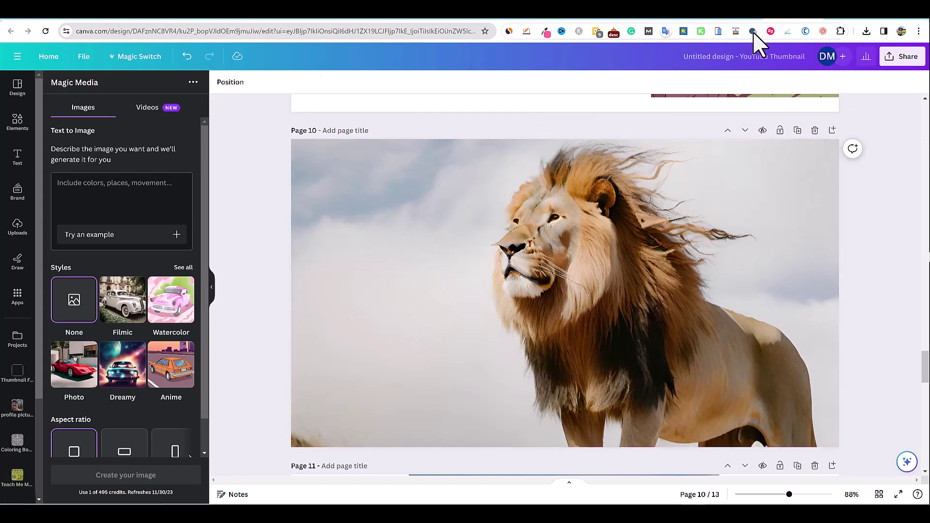
mouse_move(736, 22)
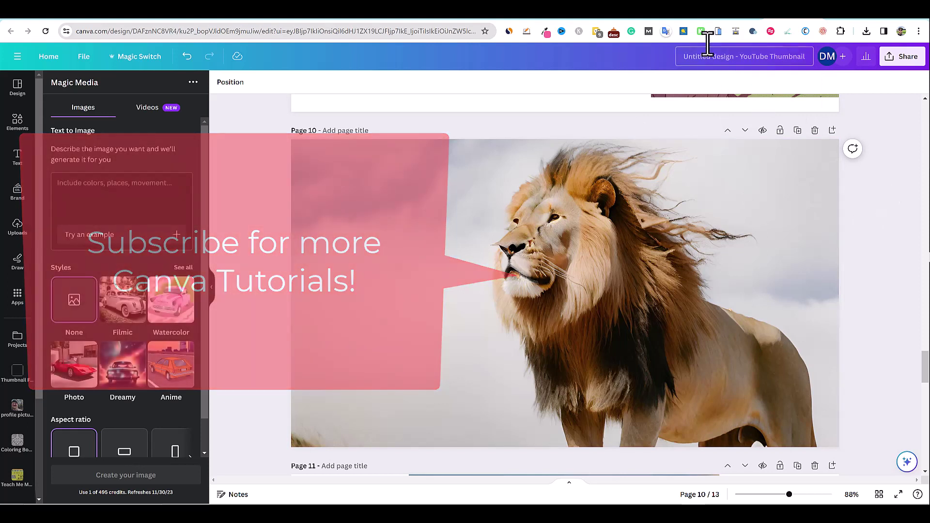
Switch to the Canva Creatives Hub presentation in Google Slides
left_click(679, 16)
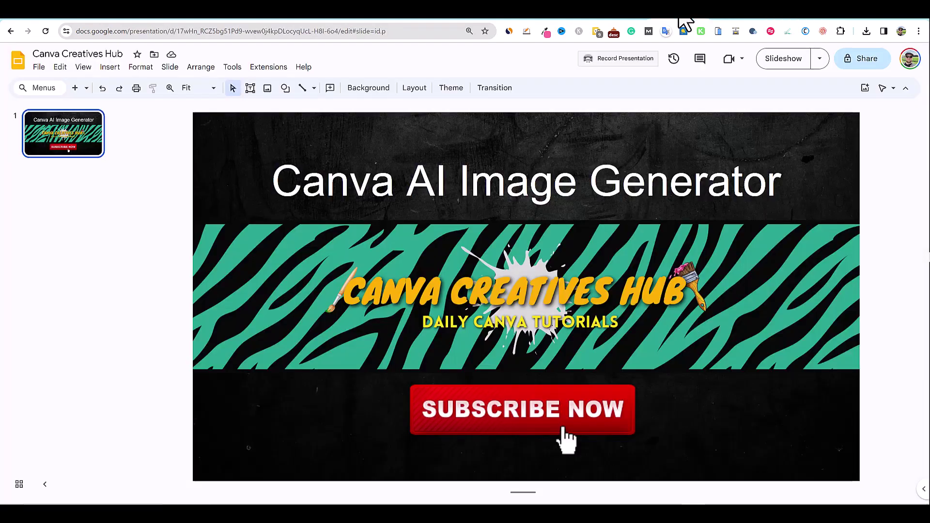